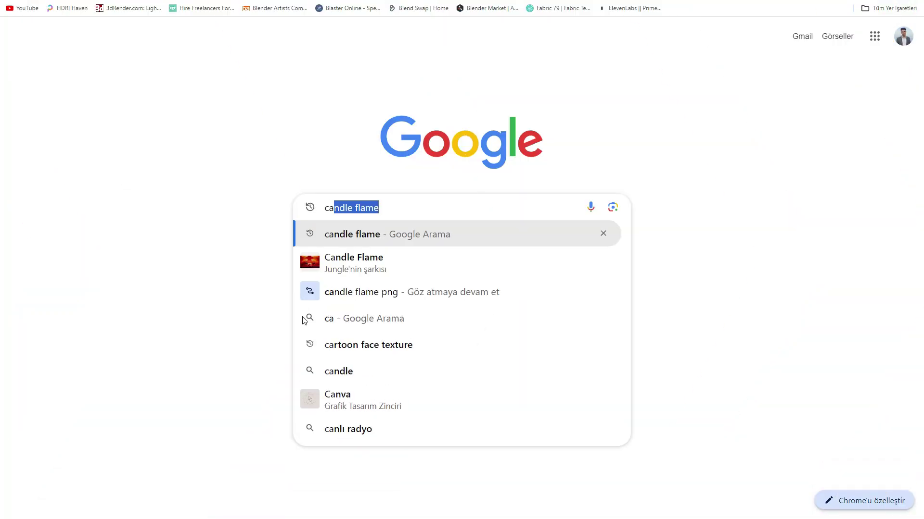
Step: Find a flame picture by searching Google Images for "candle flame in png", and open the candle holder asset on ShareTextures
type("ndle flame in ")
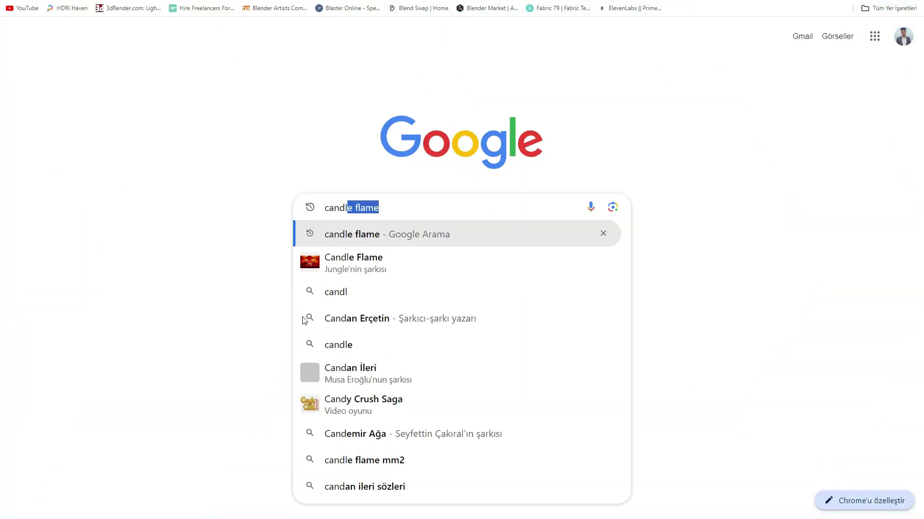
type("png")
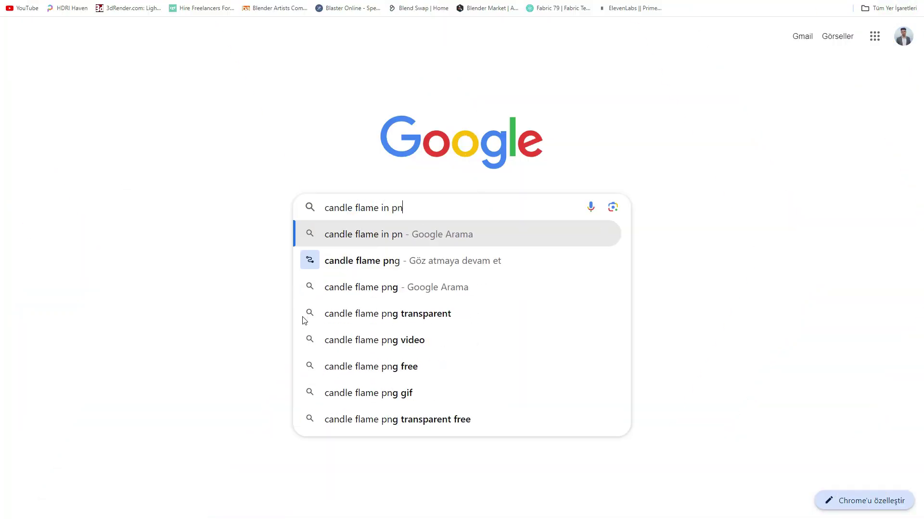
key("Return")
left_click(171, 58)
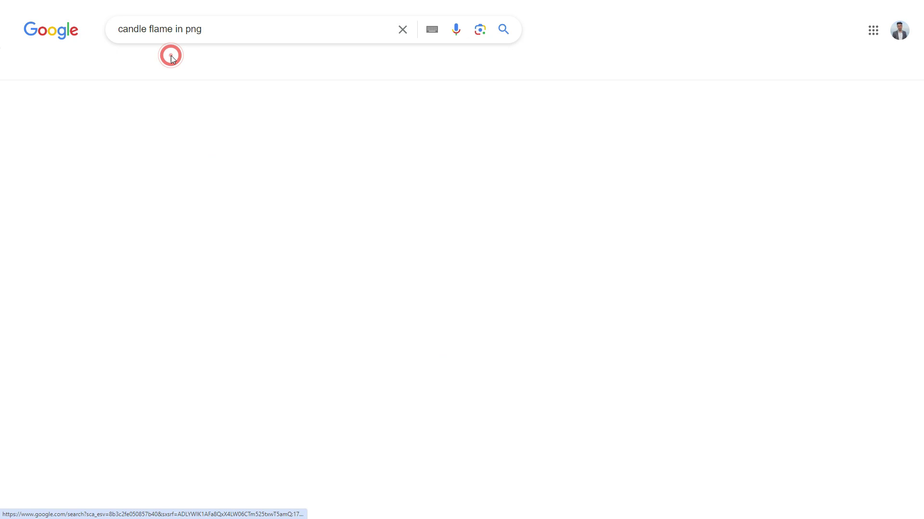
left_click(144, 158)
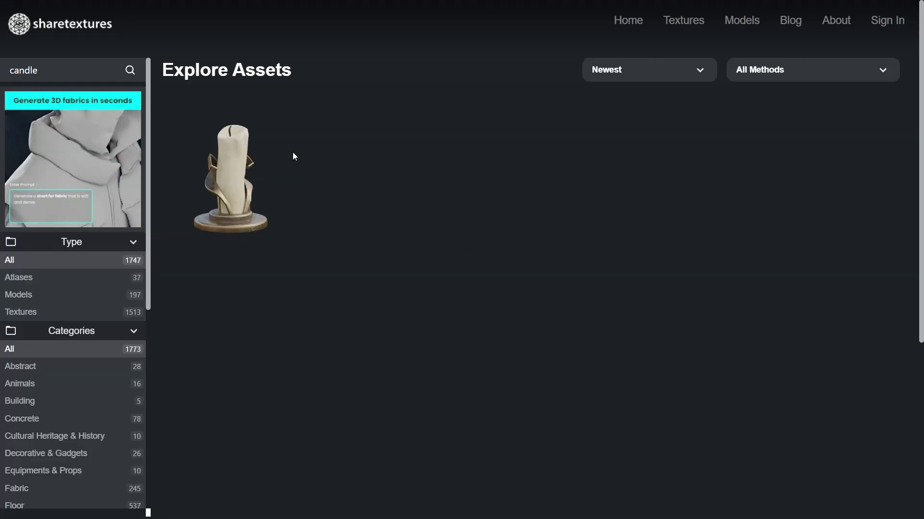
left_click(258, 182)
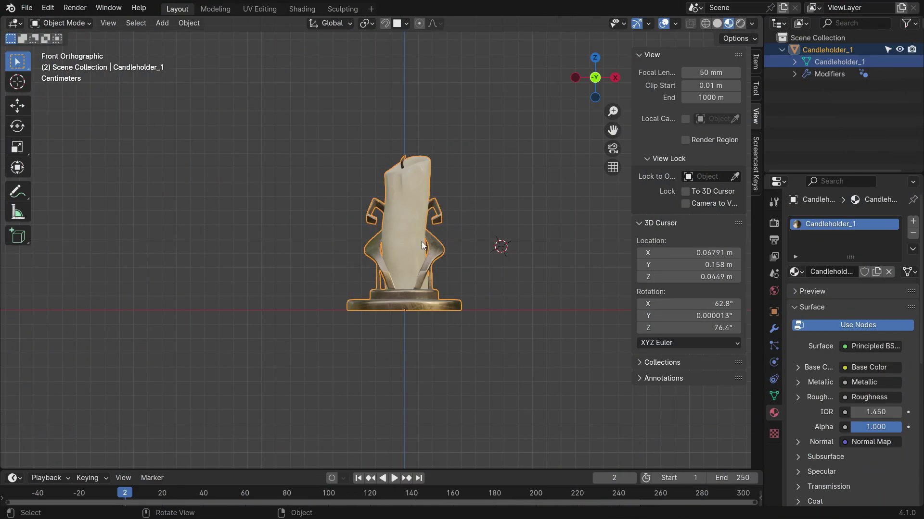
Step: Snap the 3D cursor to the world origin in the Blender scene containing the candle holder
scroll(423, 241, "up", 3)
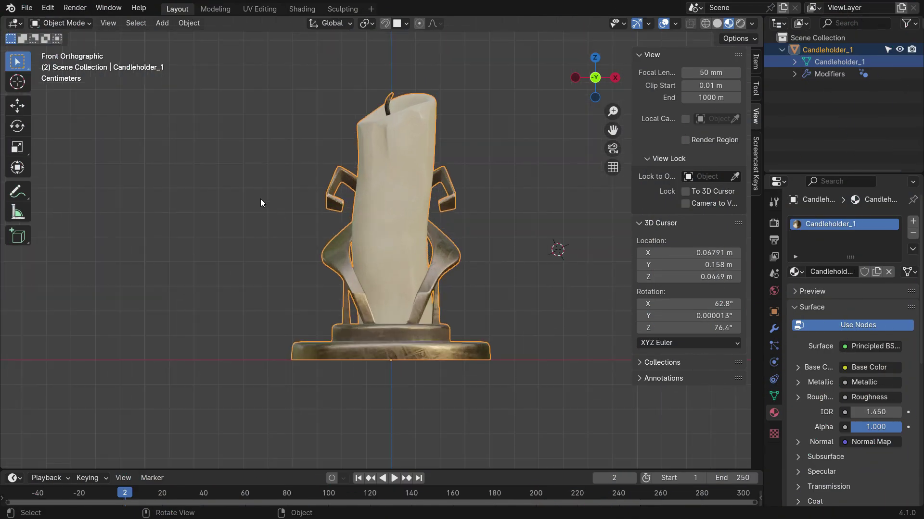
key("shift+s")
left_click(150, 212)
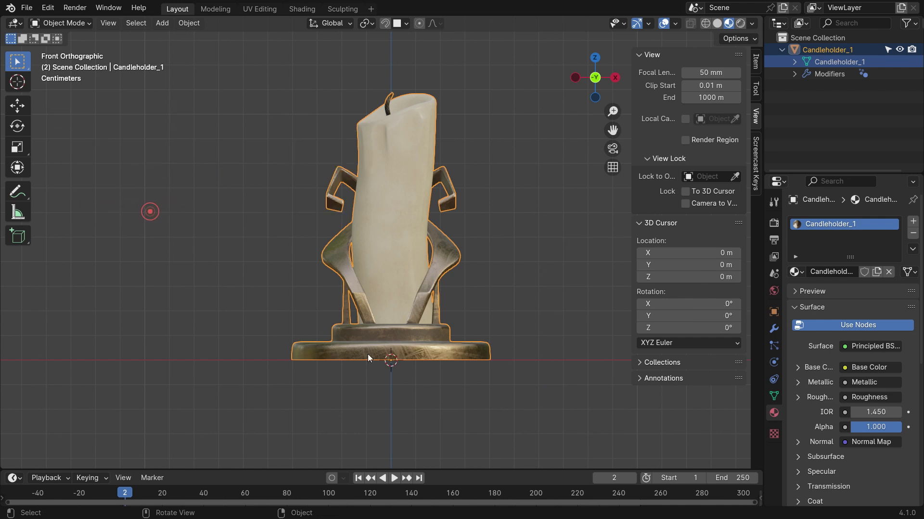
Step: Scale the candle holder up uniformly by a factor of about 22
middle_click_drag(371, 334, 418, 375)
scroll(347, 291, "down", 8)
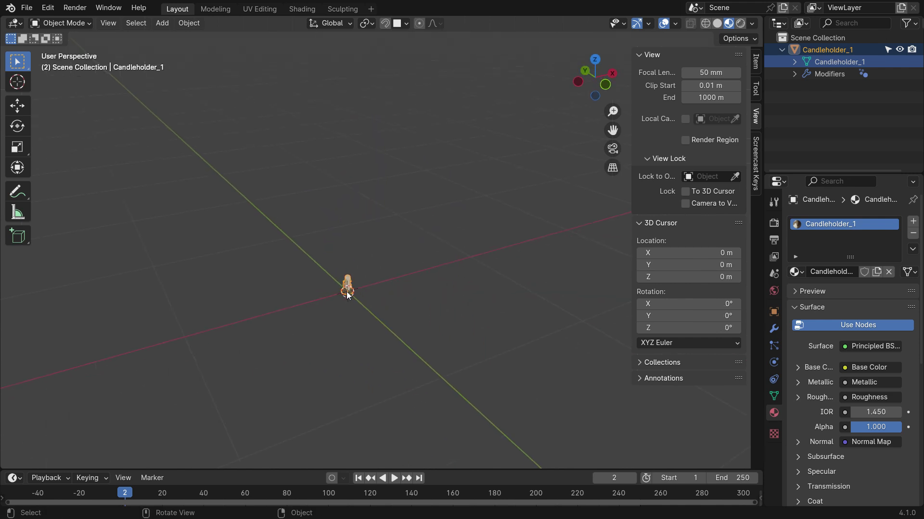
key("s")
left_click(388, 348)
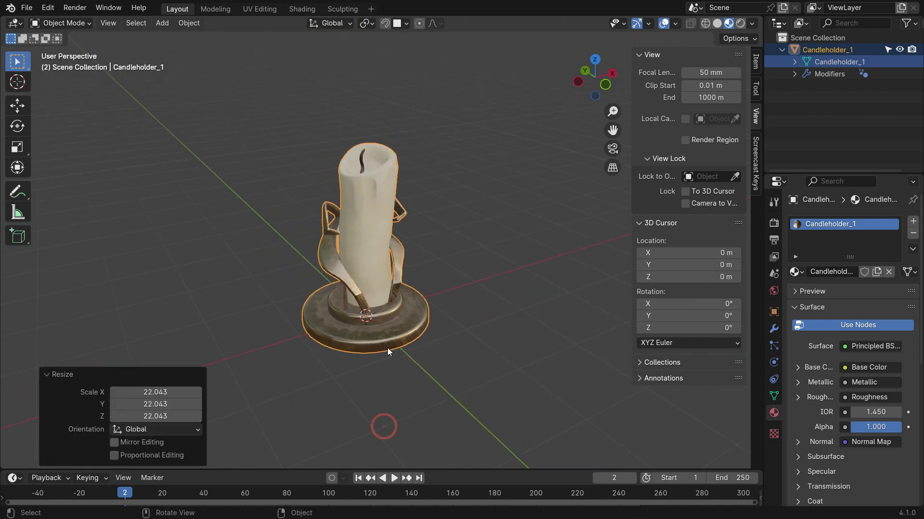
Step: Enable the Import Images as Planes add-on in the Blender preferences
left_click(46, 9)
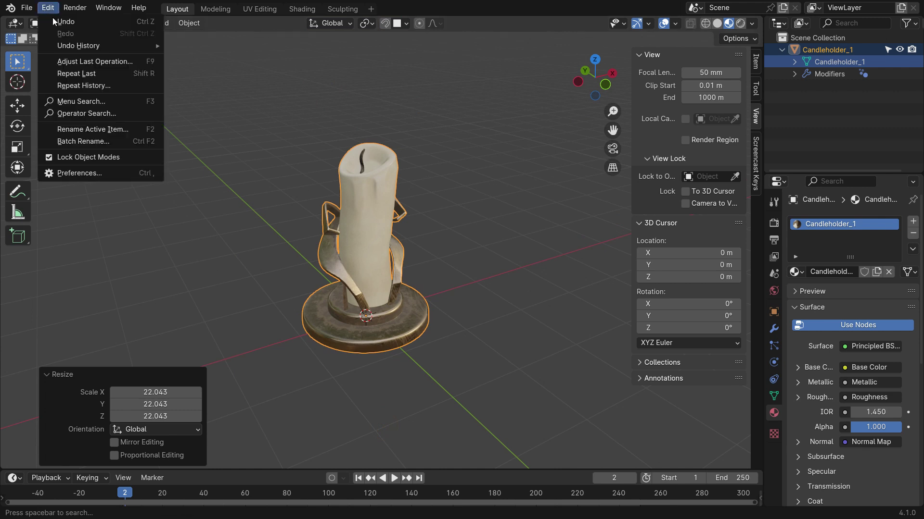
left_click(103, 174)
left_click(63, 126)
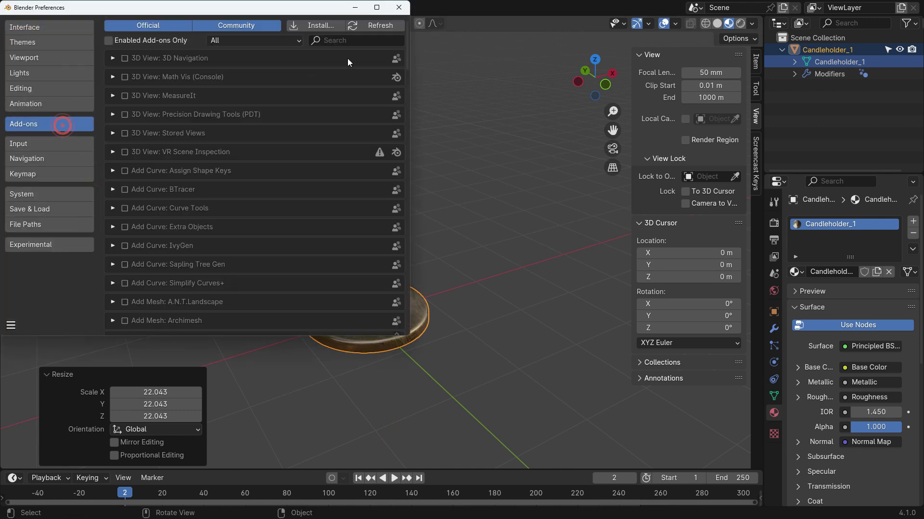
type("images as")
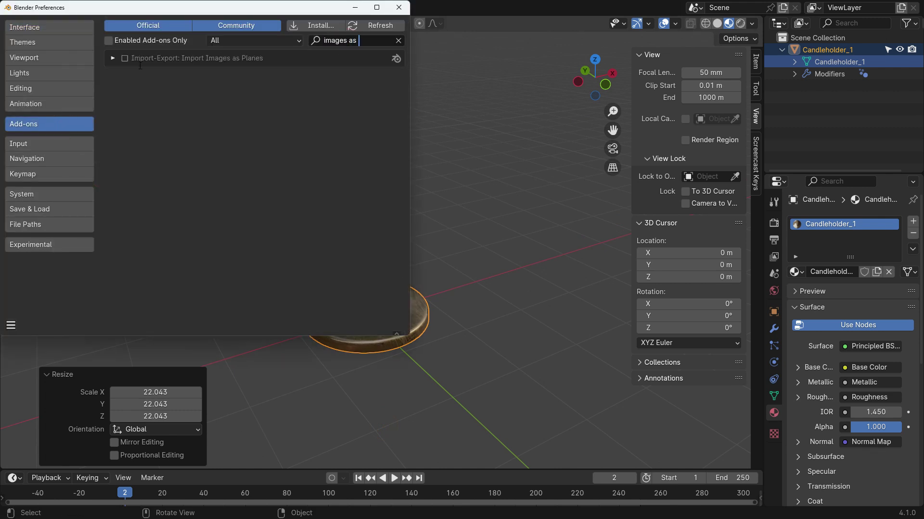
left_click(408, 10)
Step: Import Candle-Flame-PNG.png from the Desktop as an image plane with the Principled material type
key("shift+a")
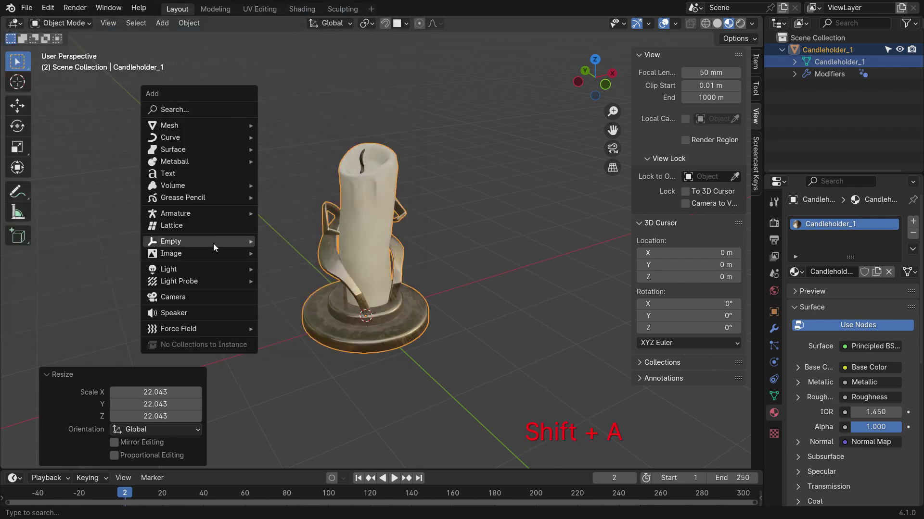
mouse_move(214, 254)
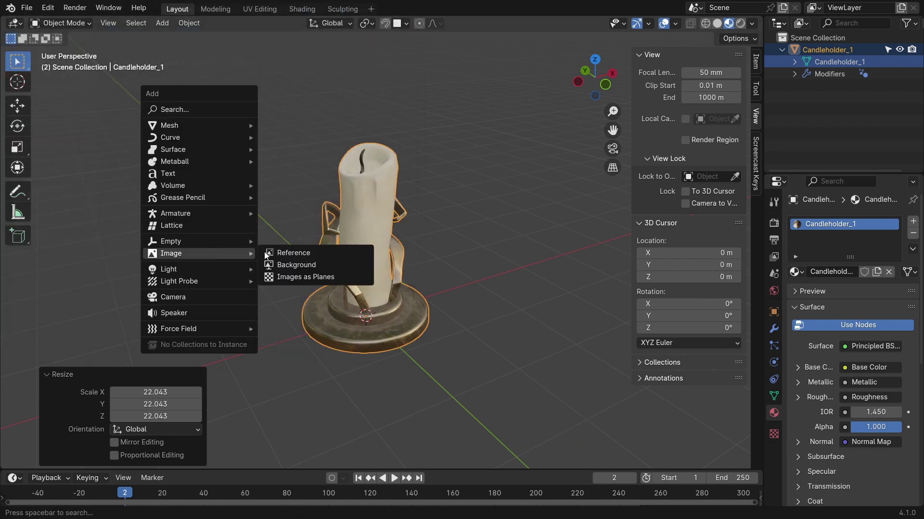
left_click(325, 278)
left_click(310, 181)
scroll(440, 276, "down", 5)
left_click(438, 278)
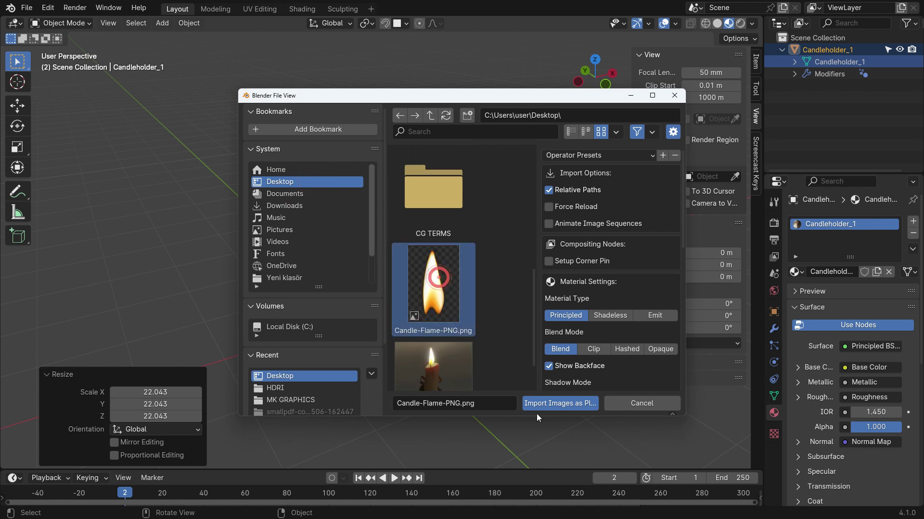
left_click(533, 404)
Step: Raise the flame plane about 3.5 m along Z above the candle and rotate it 90° about X
key("g")
key("z")
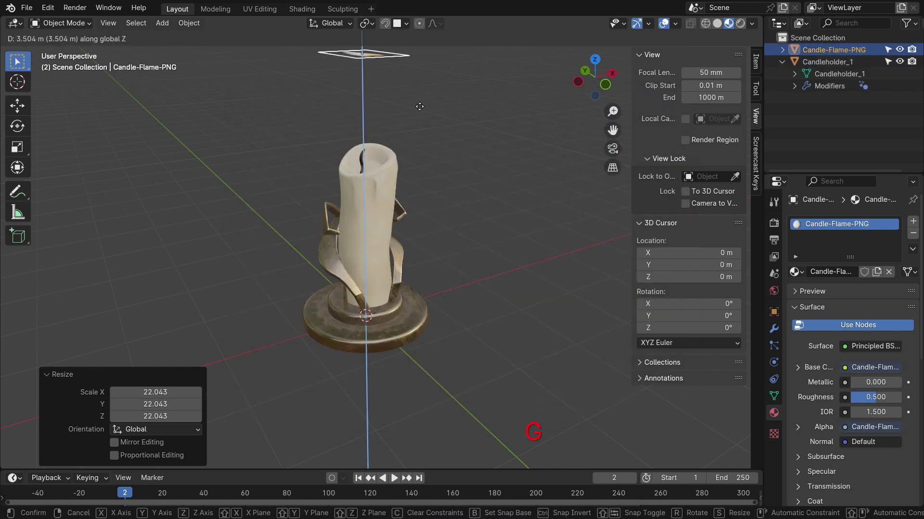
left_click(419, 106)
key("r")
key("x")
key("9")
key("0")
key("Return")
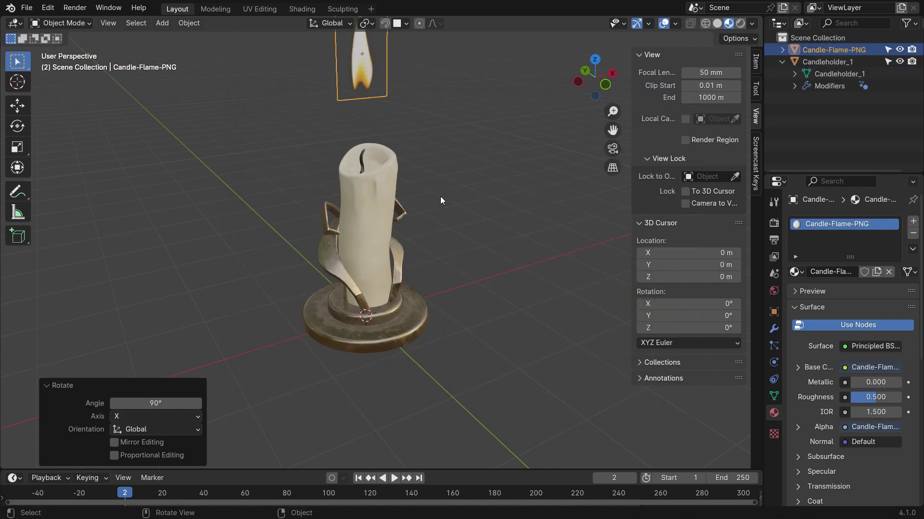
Step: Subdivide the flame plane in front view with 18 horizontal and 12 vertical evenly spaced loop cuts
key("KP_1")
scroll(377, 68, "up", 6)
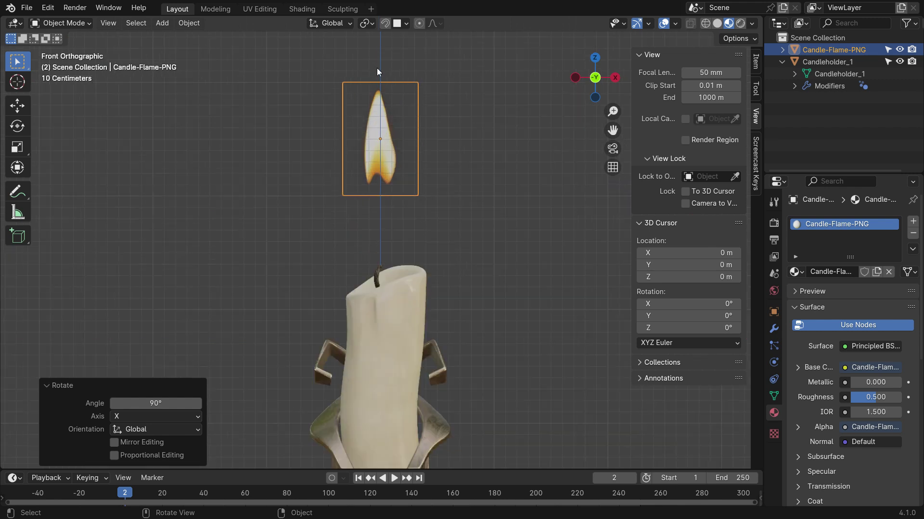
key("Tab")
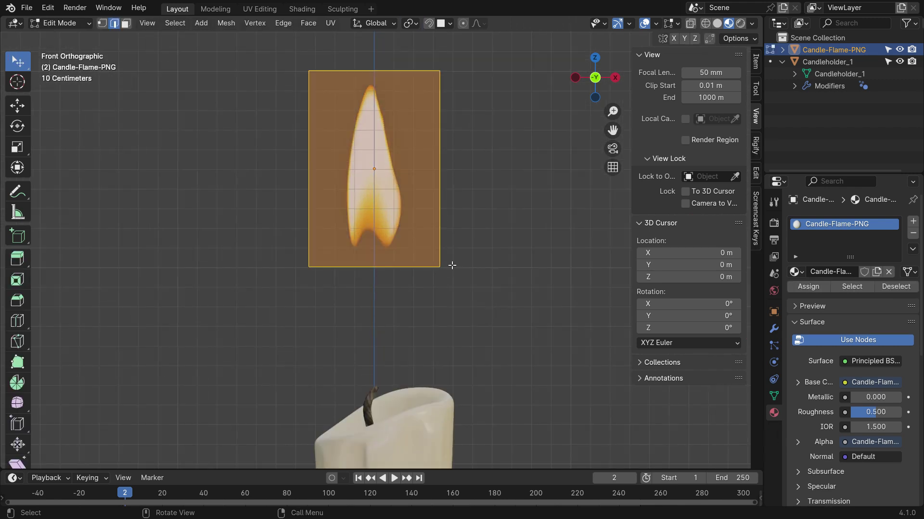
key("ctrl+r")
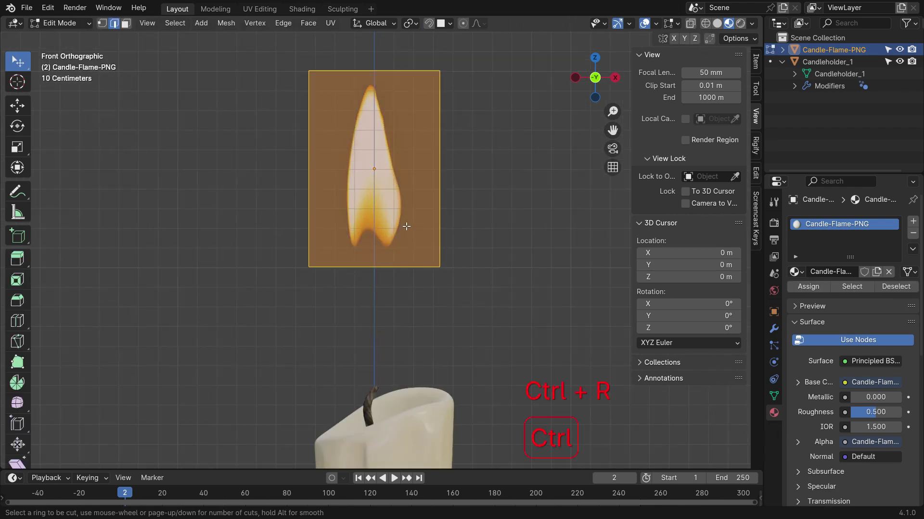
scroll(318, 166, "up", 17)
left_click(315, 168)
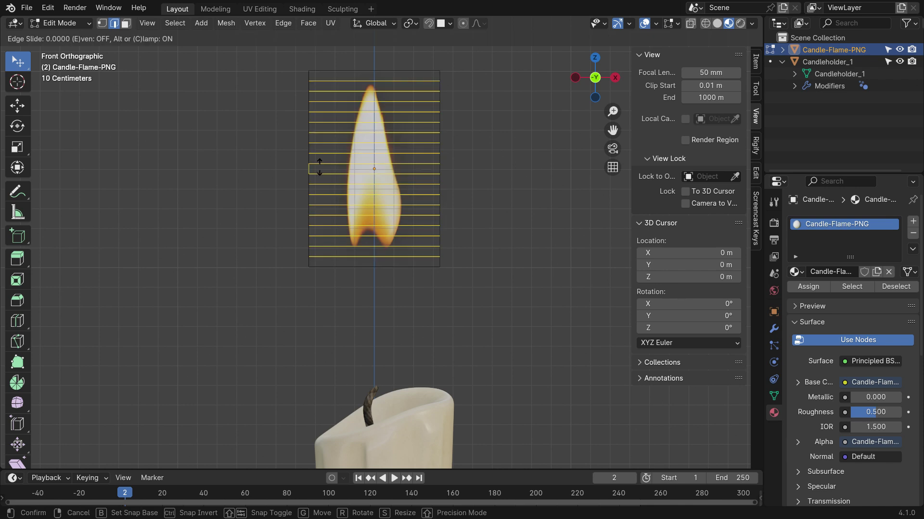
right_click(313, 169)
key("ctrl+r")
scroll(390, 184, "up", 11)
left_click(390, 184)
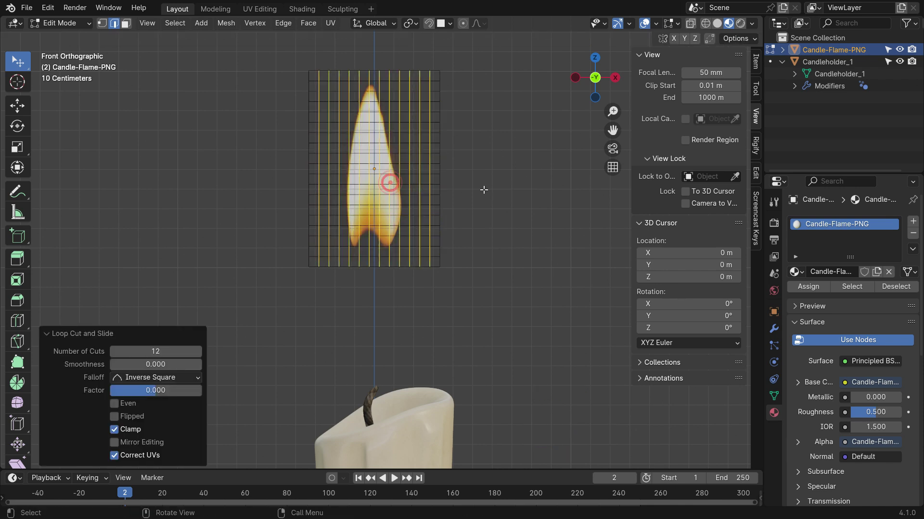
Step: Box-select all vertices of the flame plane and move them down about 0.8 m so the flame sits on the wick
left_click(484, 189)
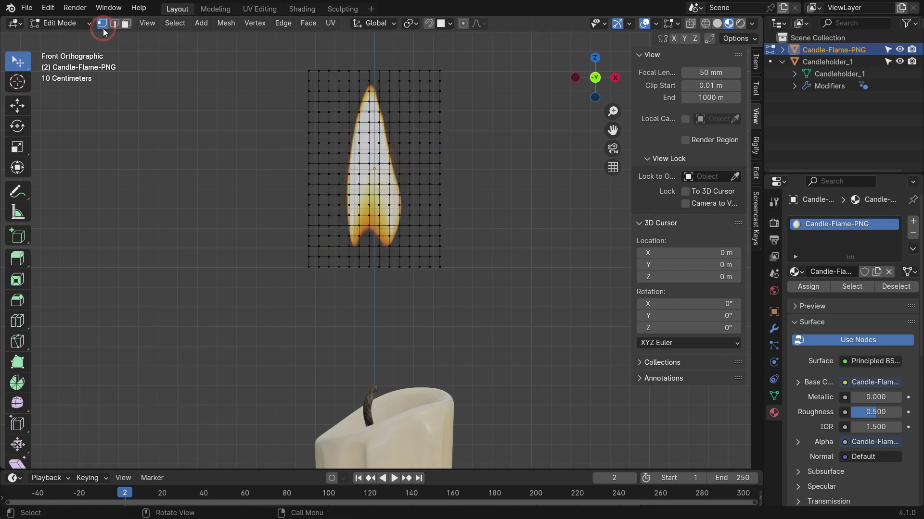
left_click(23, 71)
left_click(88, 95)
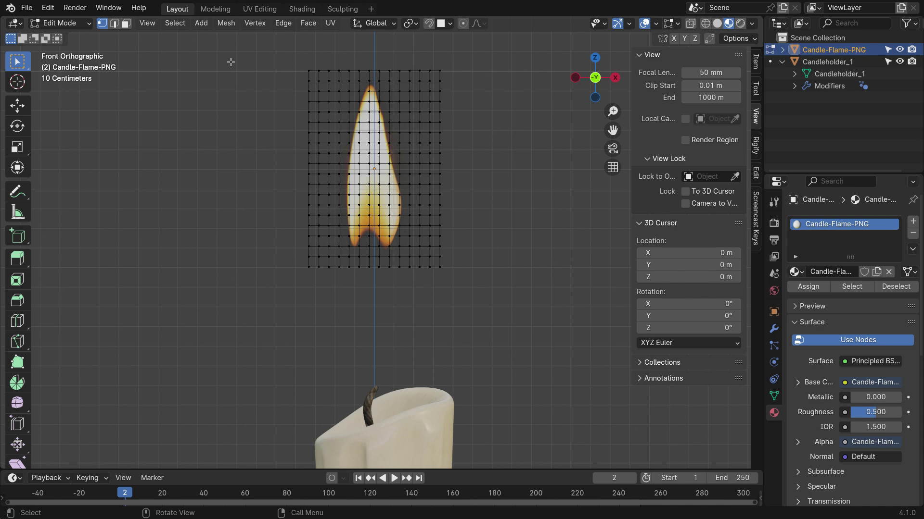
left_click_drag(244, 60, 465, 278)
middle_click_drag(437, 333, 419, 227, "shift")
key("g")
left_click(373, 267)
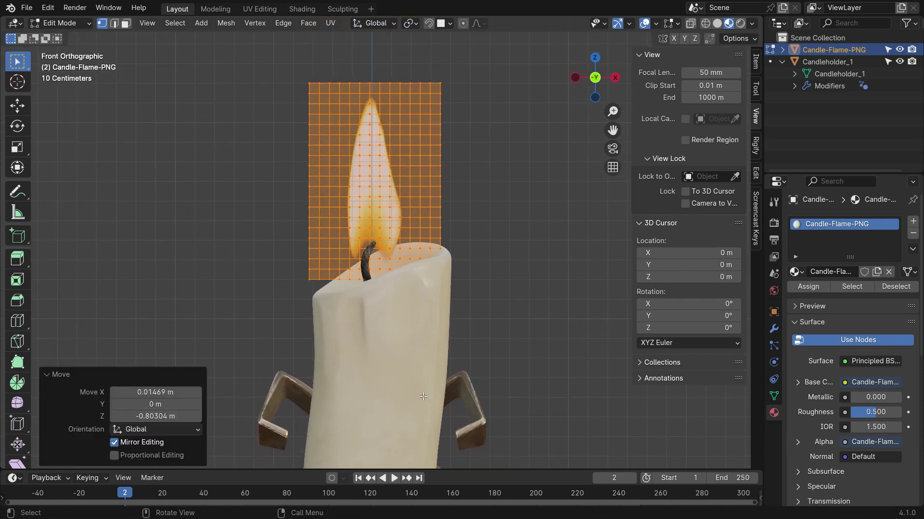
scroll(375, 266, "up", 3)
key("g")
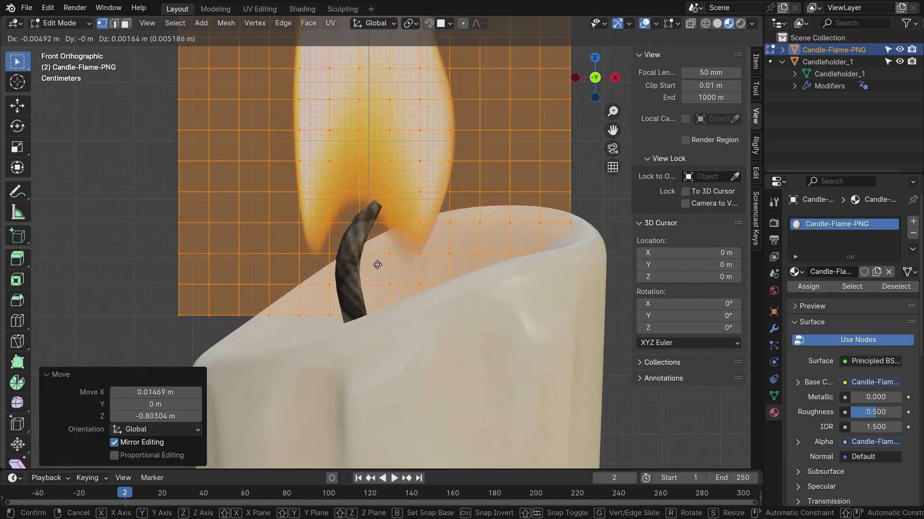
left_click(377, 264)
Step: Scale the vertex row at the flame's lower tips to about 0.58 with smooth proportional editing at a size of about 0.2
left_click_drag(295, 254, 472, 261)
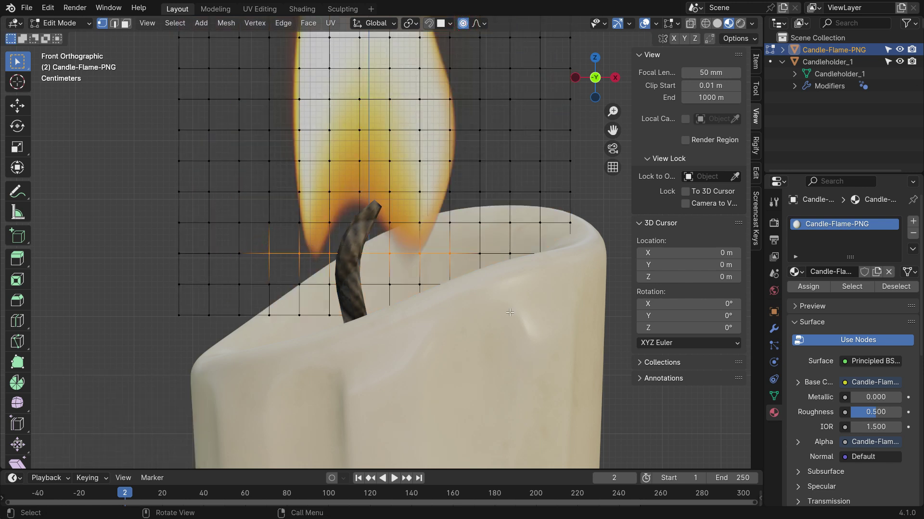
key("s")
scroll(505, 308, "down", 5)
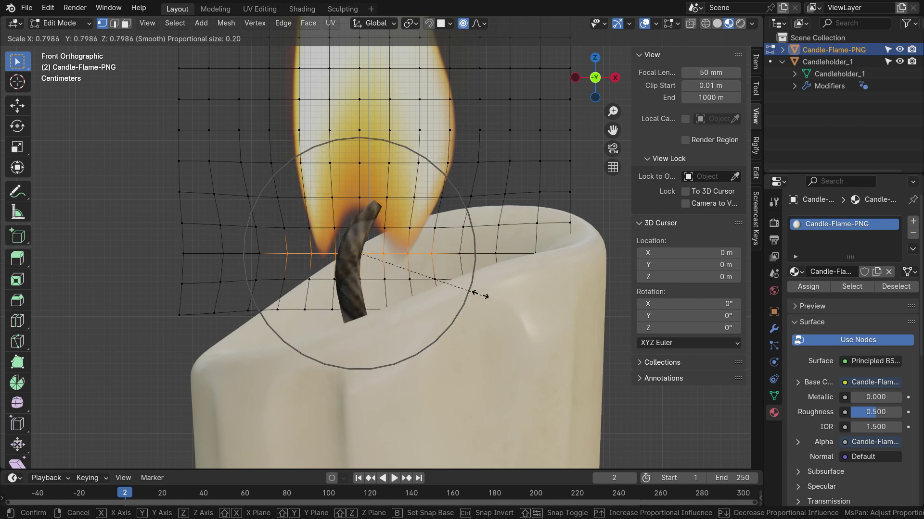
left_click(450, 281)
key("g")
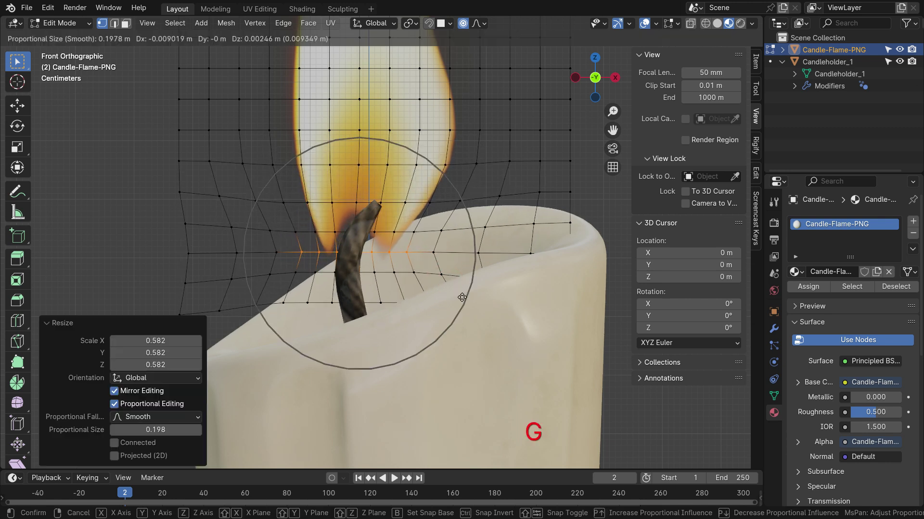
right_click(462, 297)
Step: Narrow the flame's base further around the wick with two more proportional scalings and a slight move, then return to Object Mode
key("s")
left_click(462, 309)
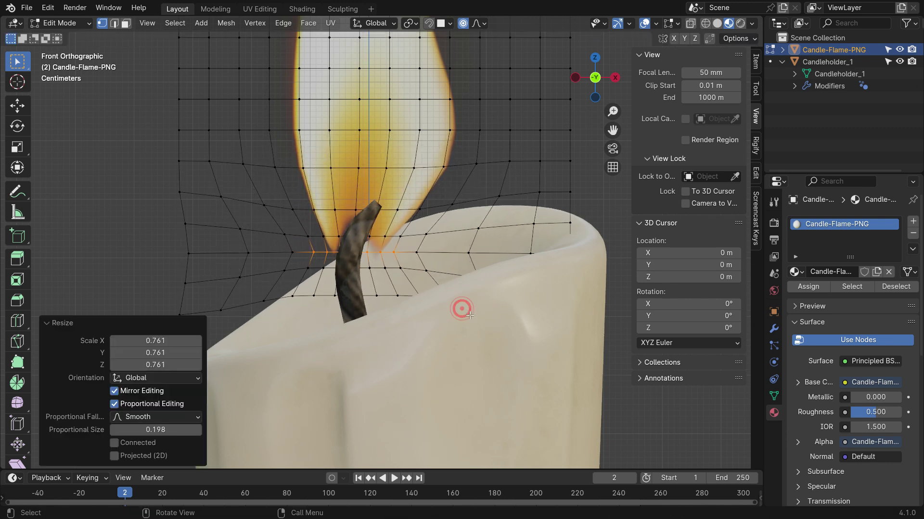
key("g")
left_click(466, 313)
key("s")
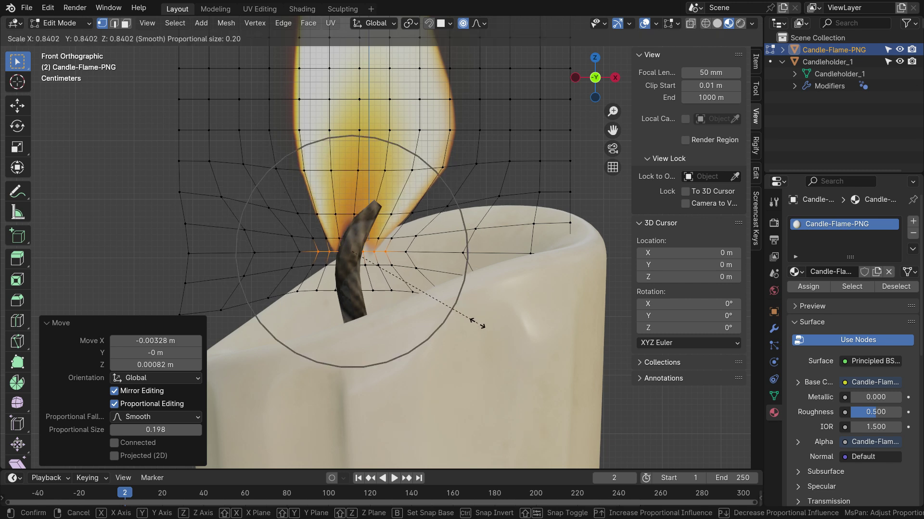
left_click(478, 323)
scroll(476, 324, "down", 4)
key("Tab")
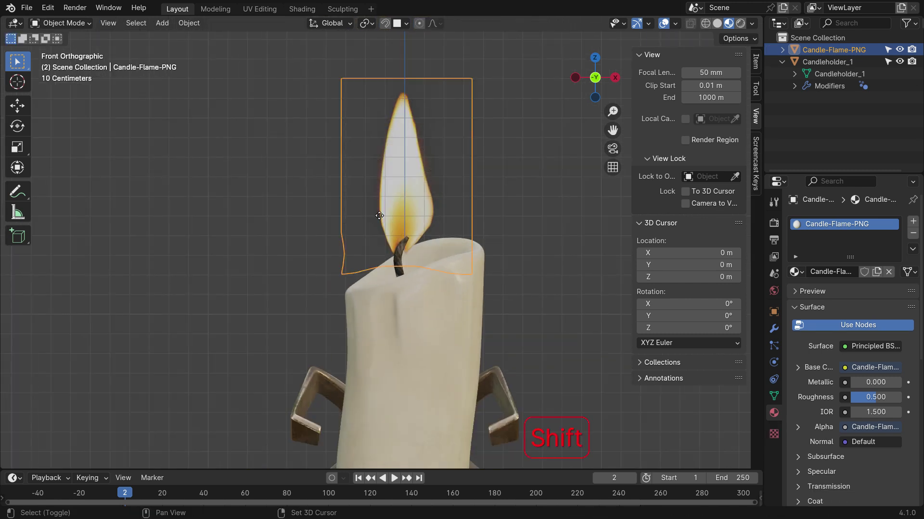
Step: Duplicate the flame plane in place and rotate the copy 90° about Z, checking it in left view
key("shift+d")
right_click(343, 216)
key("ctrl+KP_3")
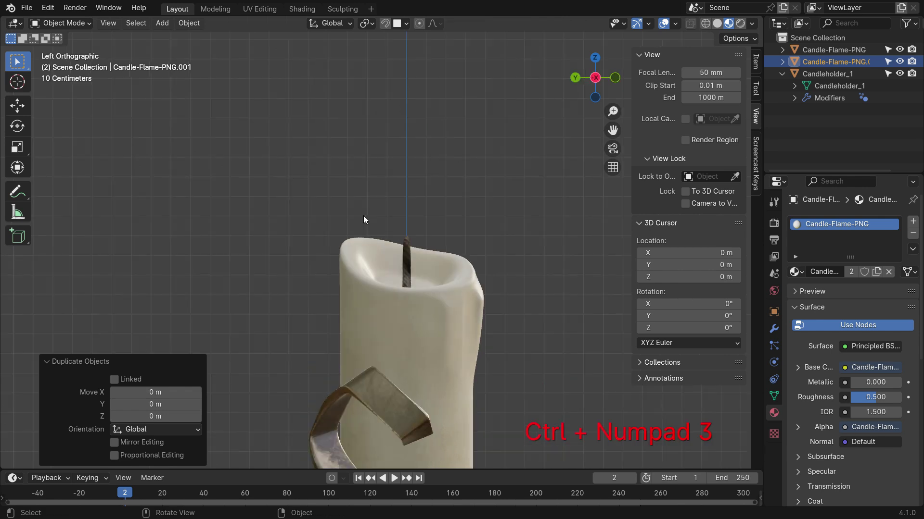
scroll(470, 215, "up", 2)
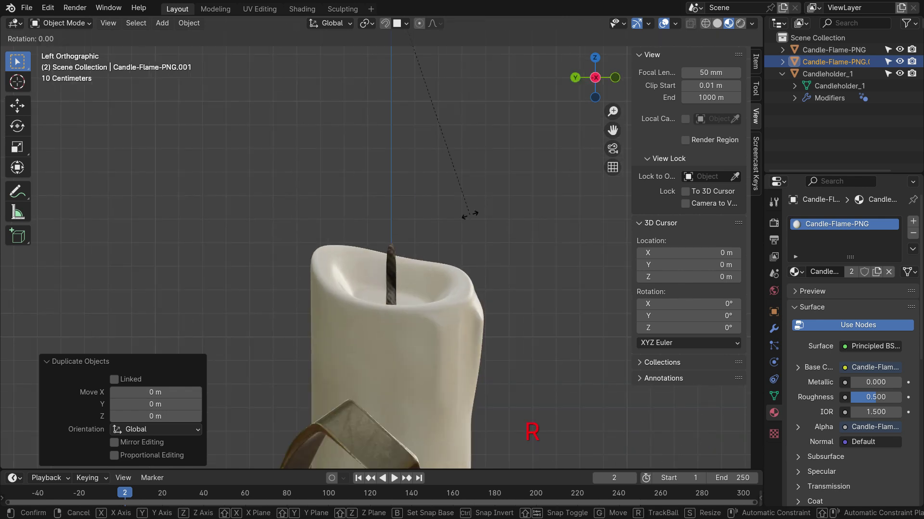
type("rz90")
key("Return")
scroll(400, 251, "up", 2)
scroll(399, 250, "up", 1)
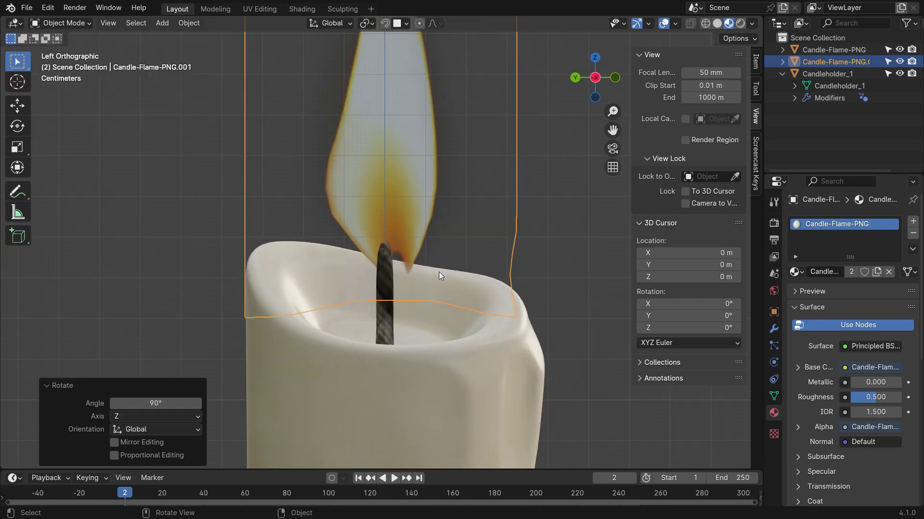
Step: Move the rotated flame copy about 0.03 m along Y to centre it on the wick, and check the front view
key("g")
left_click(425, 271)
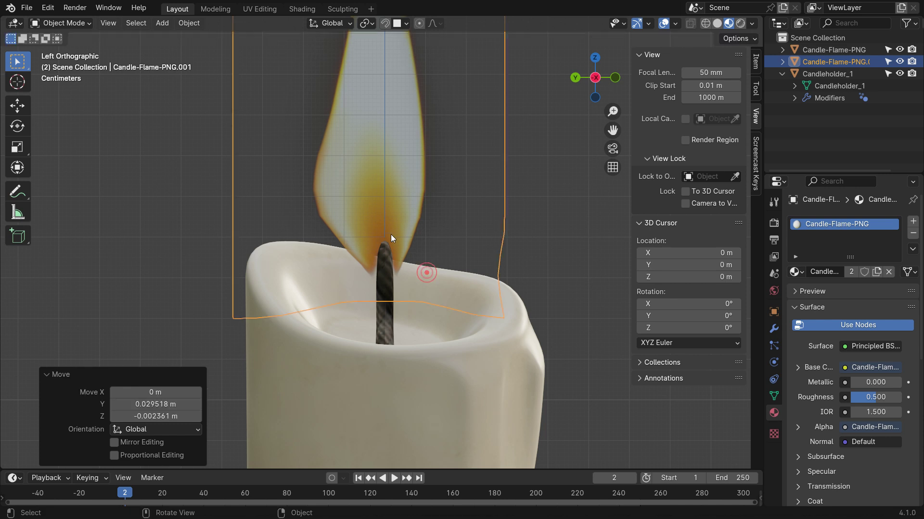
scroll(389, 236, "down", 4)
middle_click_drag(389, 236, 369, 288)
key("KP_1")
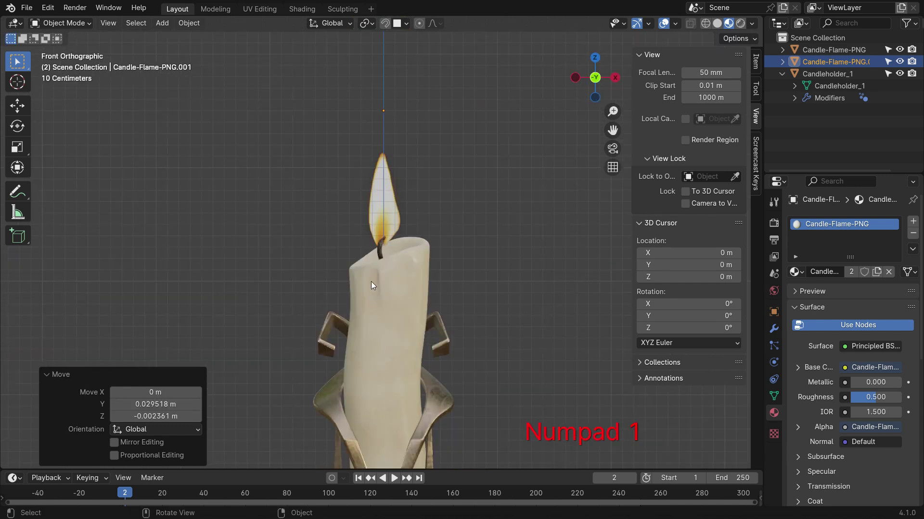
Step: Select both crossed flame planes and join them into a single object
left_click(397, 223)
middle_click_drag(394, 221, 428, 207)
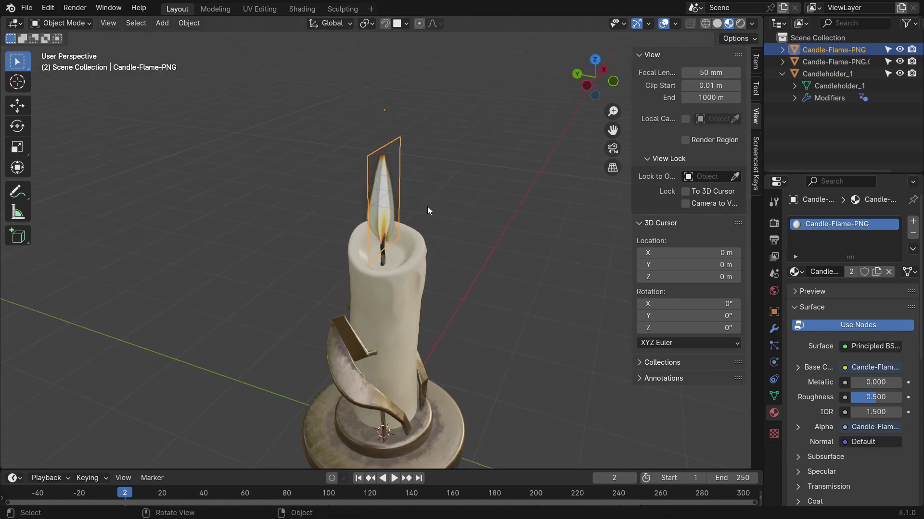
left_click(414, 205, "shift")
scroll(440, 215, "up", 2)
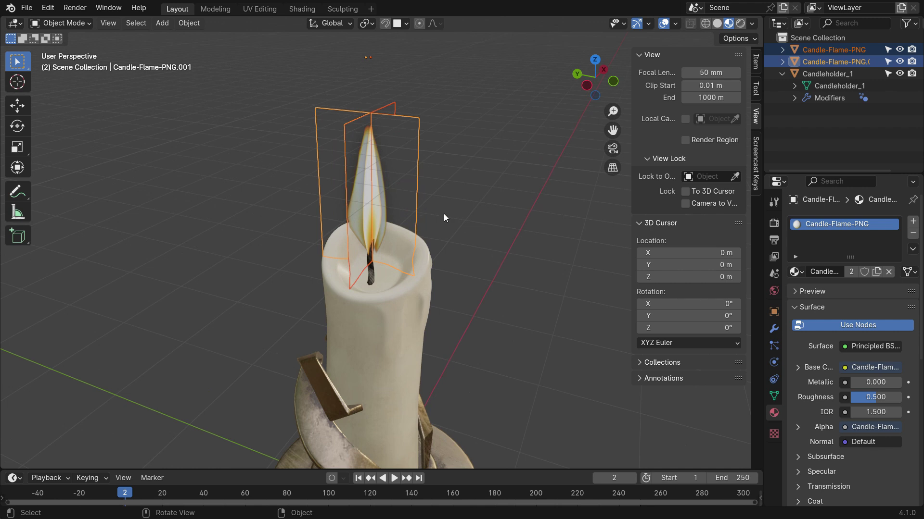
key("ctrl+j")
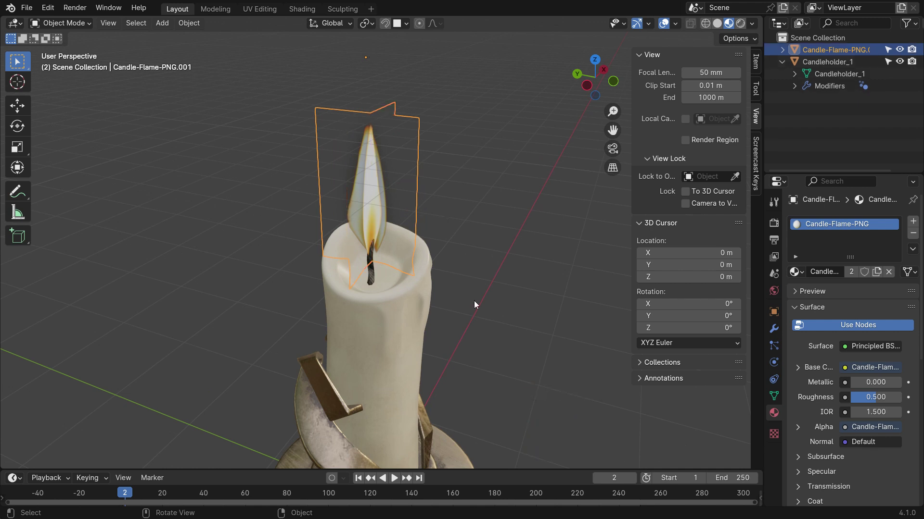
Step: Set the joined flame object's origin to its geometry while in front view
middle_click_drag(475, 301, 420, 285)
key("KP_1")
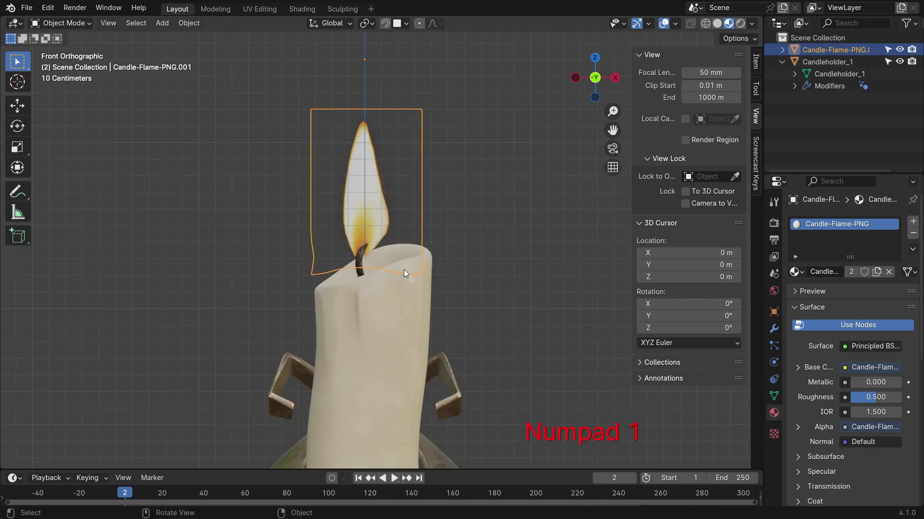
right_click(264, 170)
mouse_move(250, 219)
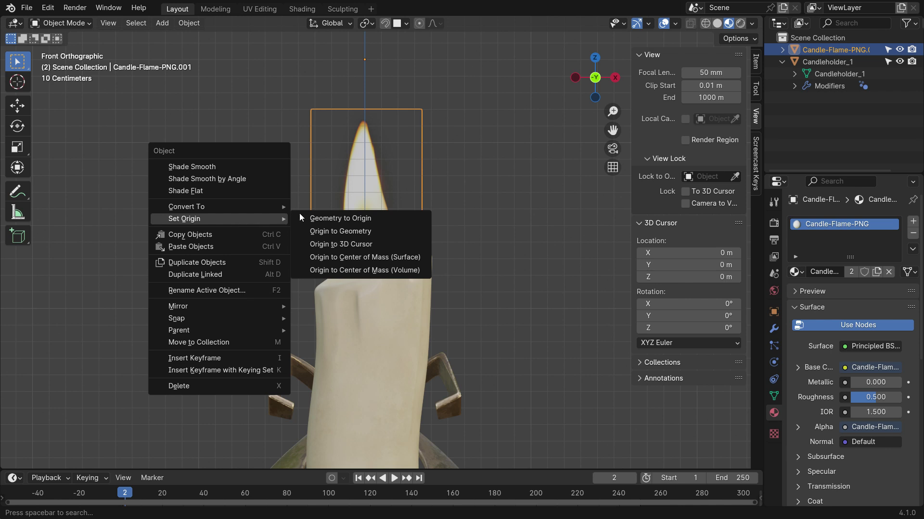
left_click(333, 232)
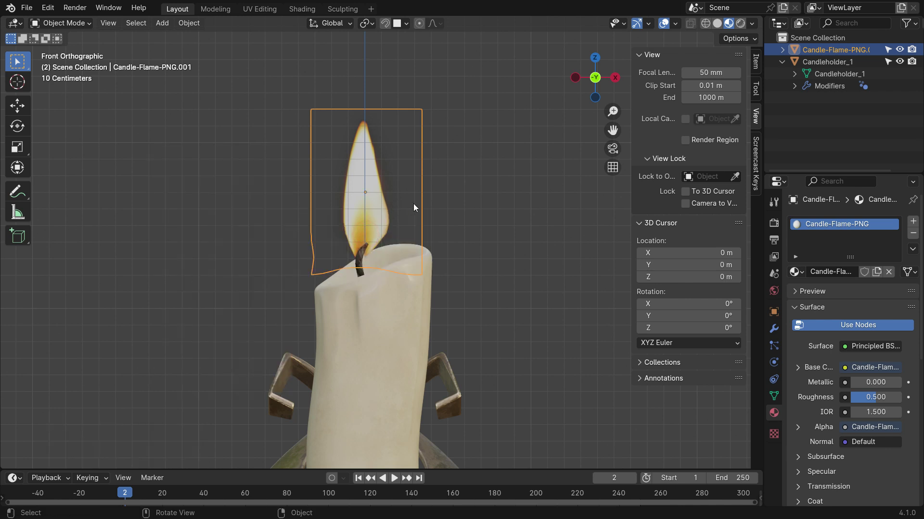
Step: Add a Wave modifier to the flame object and preview its default motion by playing the animation
key("n")
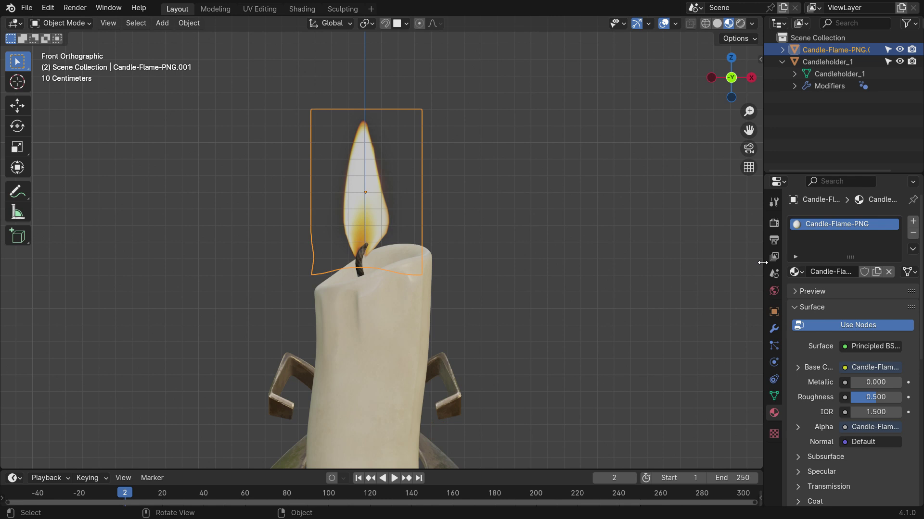
left_click_drag(763, 263, 722, 262)
left_click(732, 329)
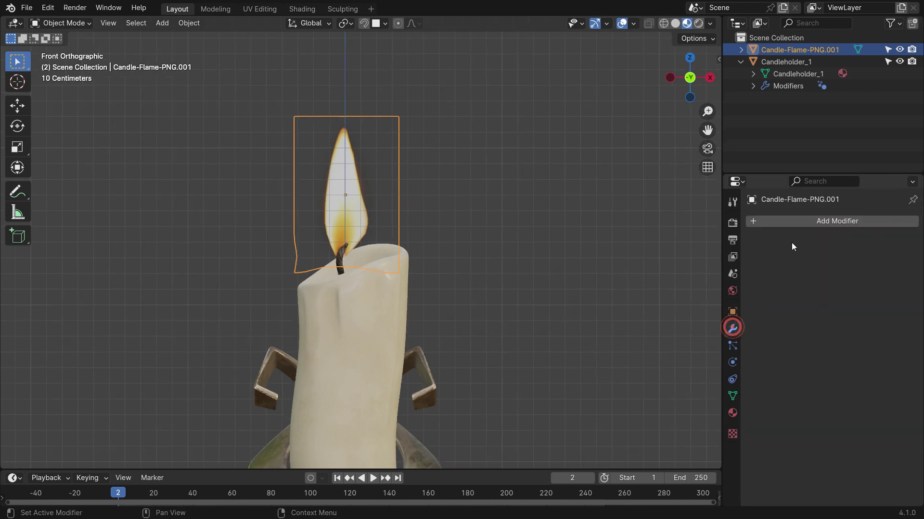
left_click(798, 219)
key("space")
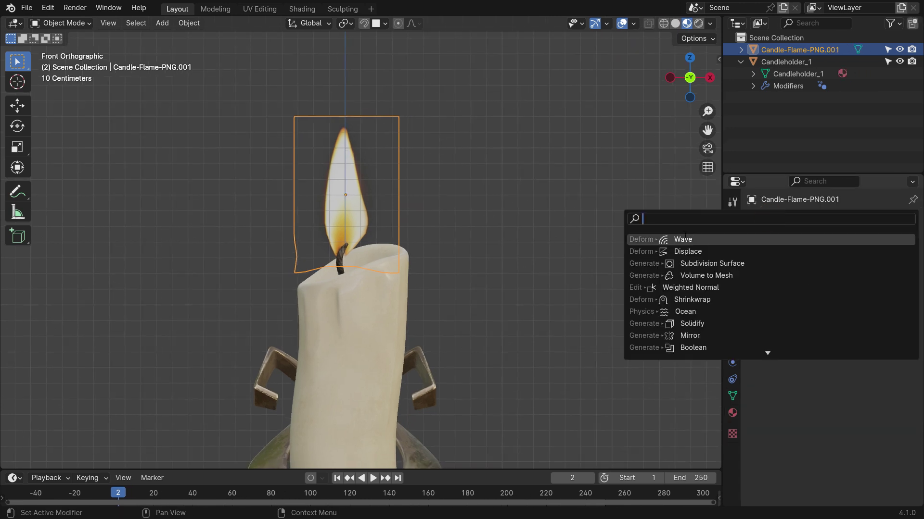
left_click(699, 239)
key("space")
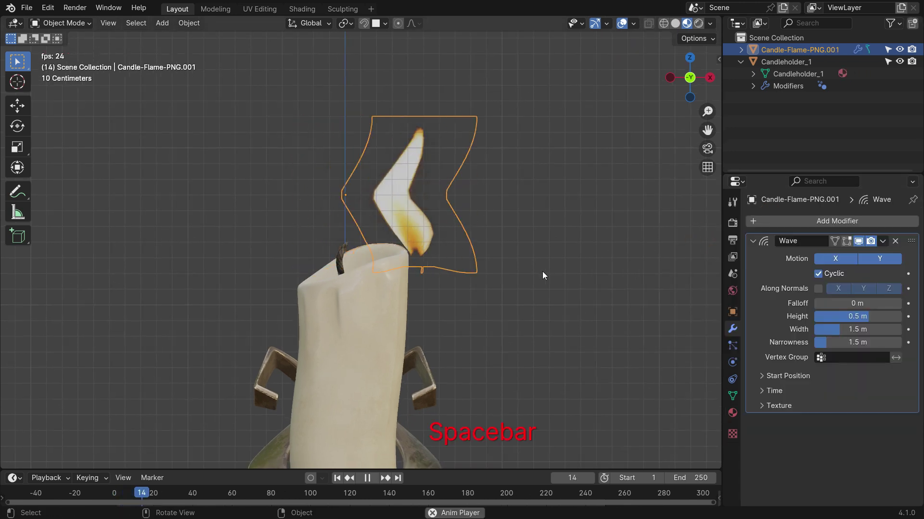
key("space")
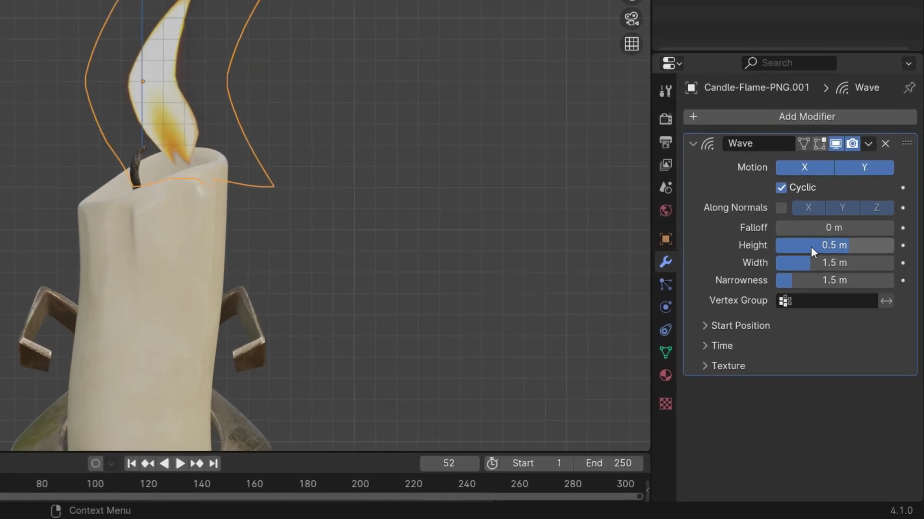
Step: Set the Wave modifier's height to 0.2 m, width to 0.4 m and narrowness to 1.2 m, and preview the motion
left_click(840, 316)
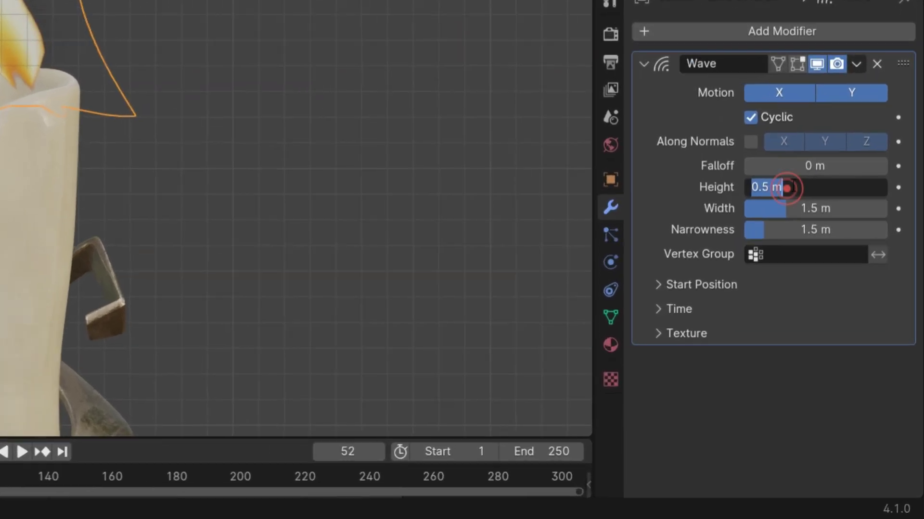
type("0.2")
key("Return")
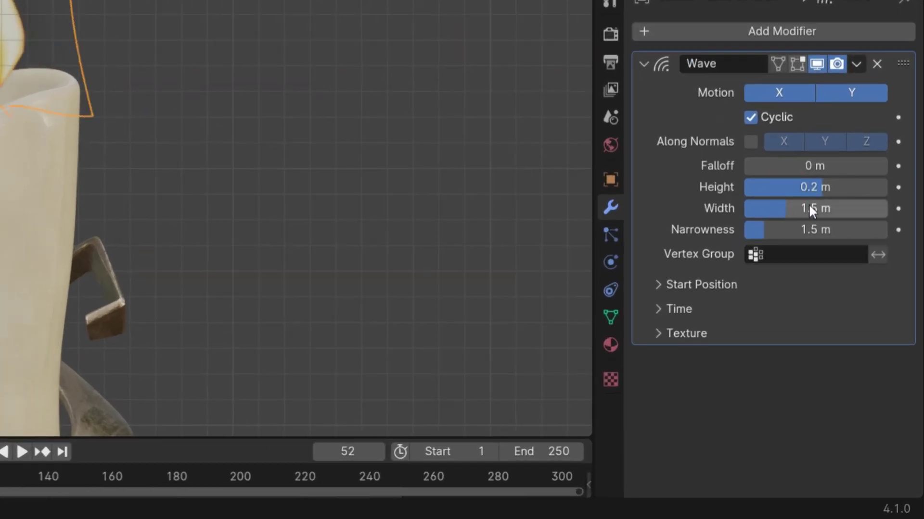
left_click(808, 205)
type("0.4")
key("Return")
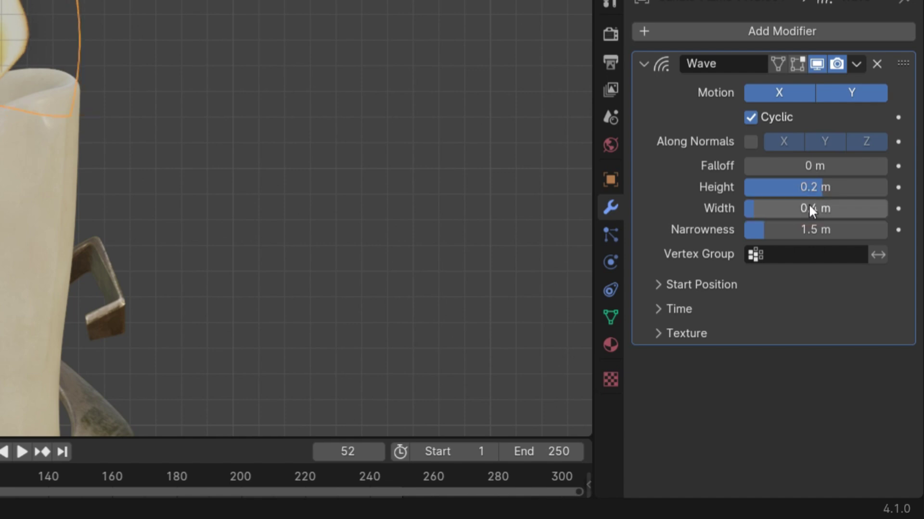
left_click(786, 231)
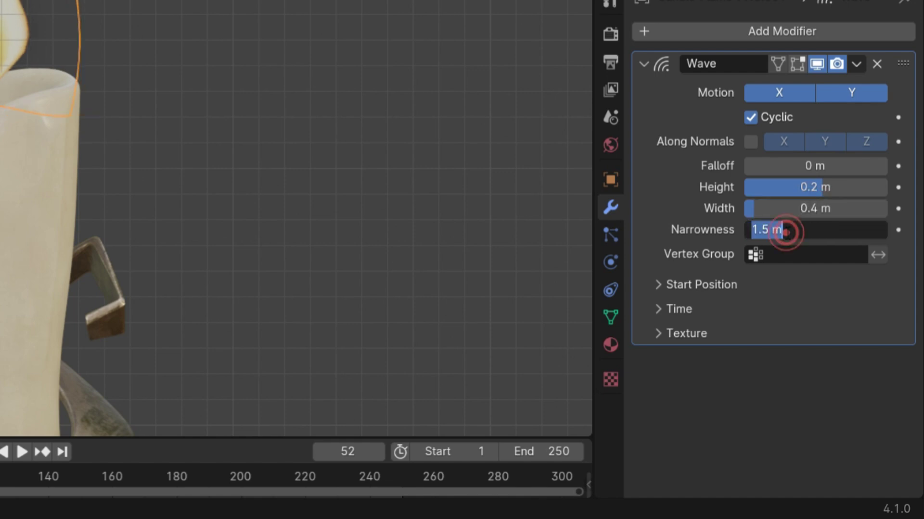
type("1.2")
key("Return")
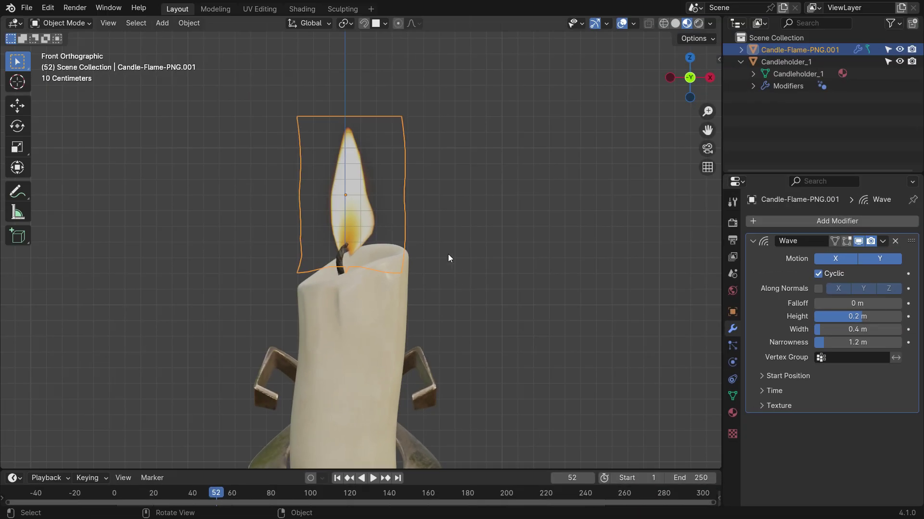
key("space")
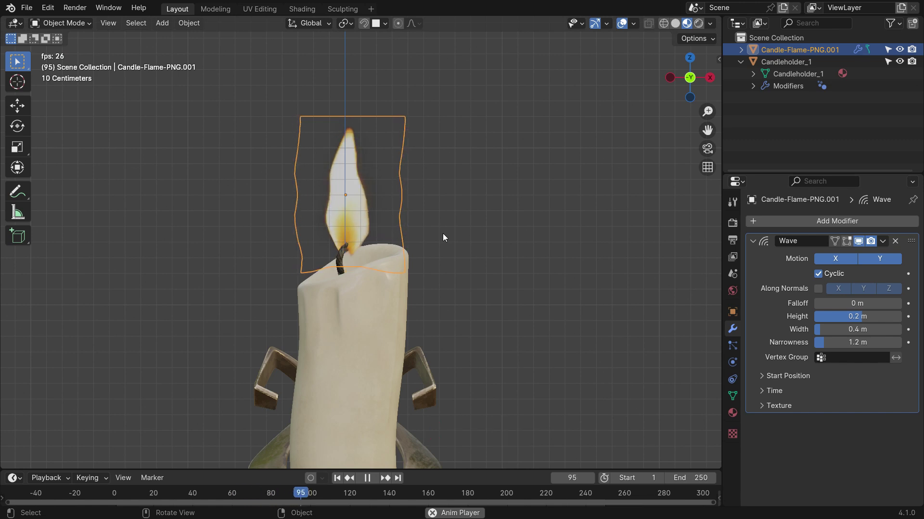
key("space")
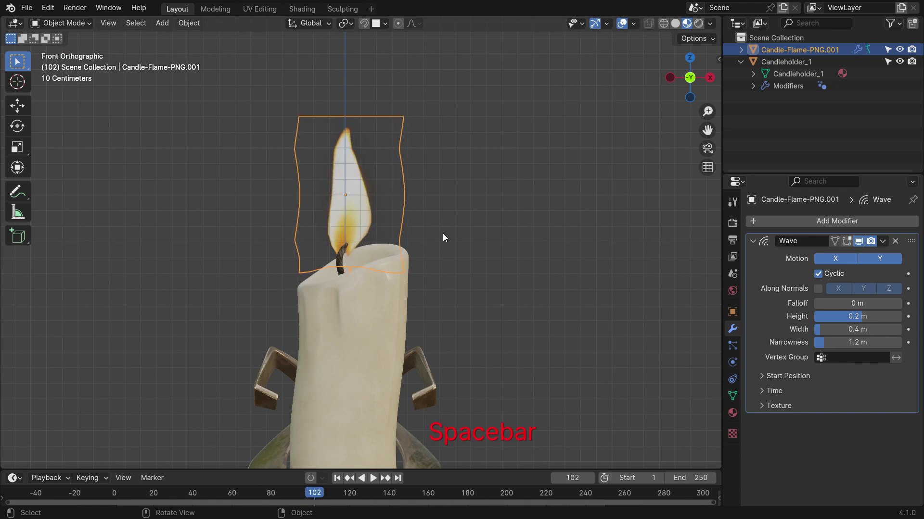
Step: Set the Wave modifier's time speed to 0.015, preview the slower flicker and return to the first frame
left_click(772, 390)
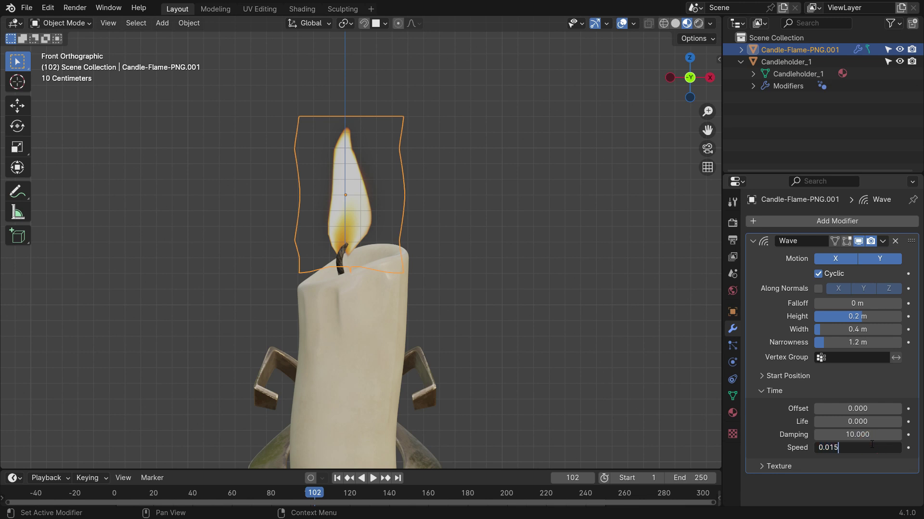
key("Return")
key("space")
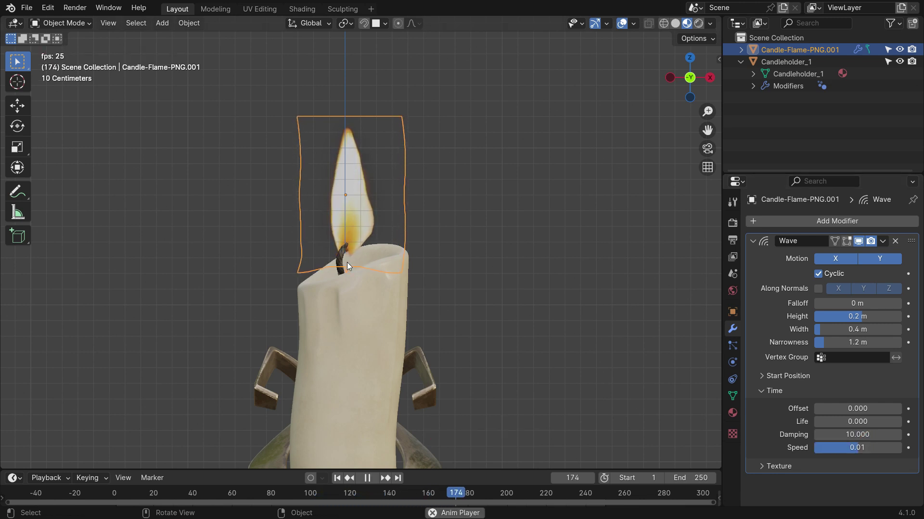
key("space")
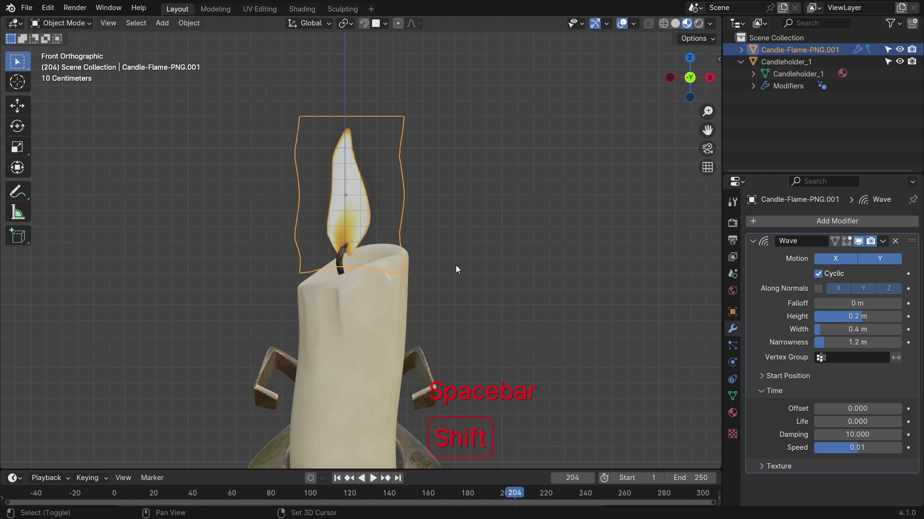
key("shift+Left")
Step: In Edit Mode with X-ray on, box-select all flame vertices above the pinched base and assign them to a new vertex group
key("Tab")
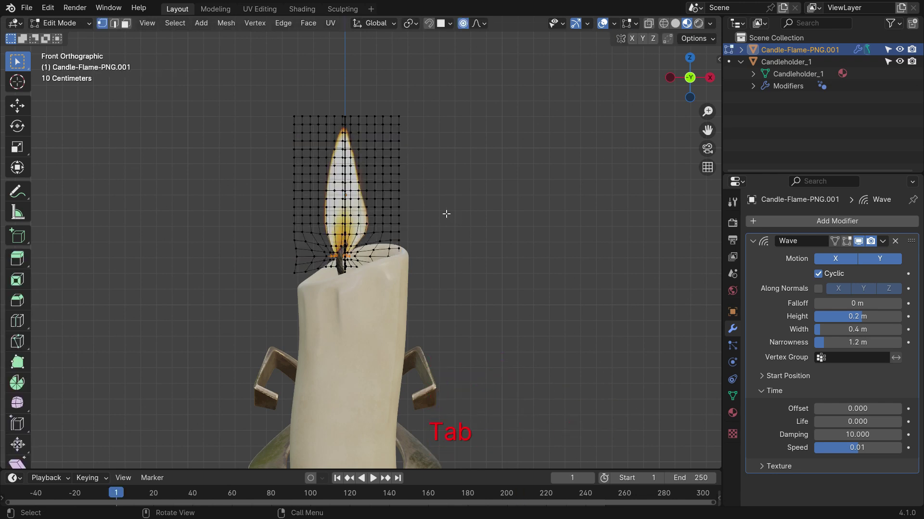
scroll(346, 178, "up", 1)
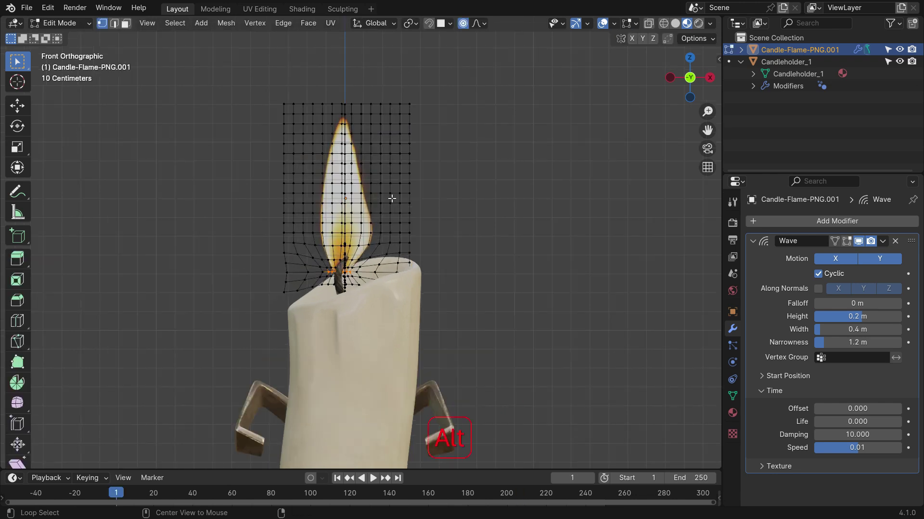
key("alt+z")
scroll(341, 160, "up", 1)
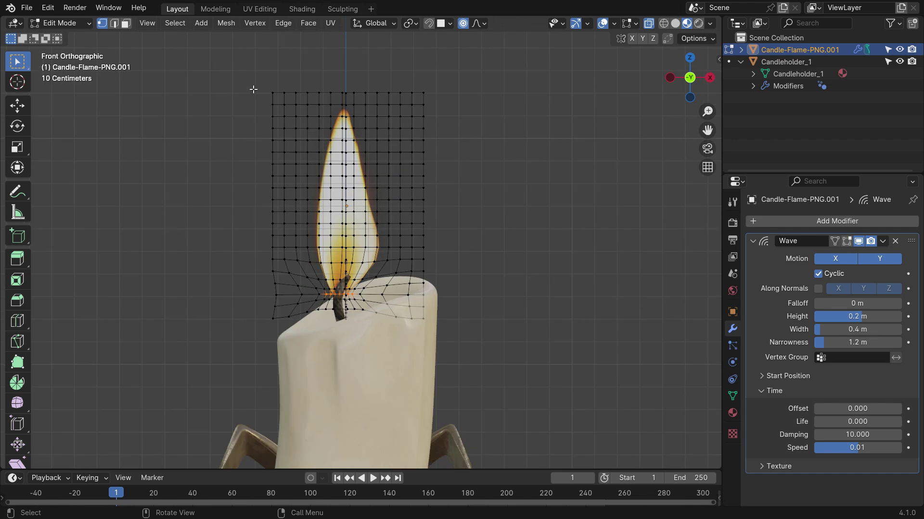
left_click_drag(243, 73, 455, 280)
middle_click_drag(481, 288, 638, 332)
left_click(733, 396)
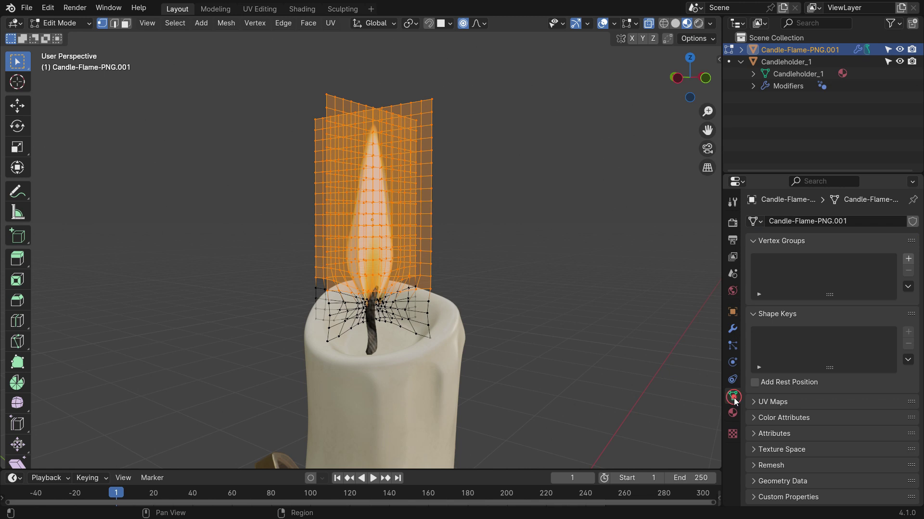
left_click(908, 258)
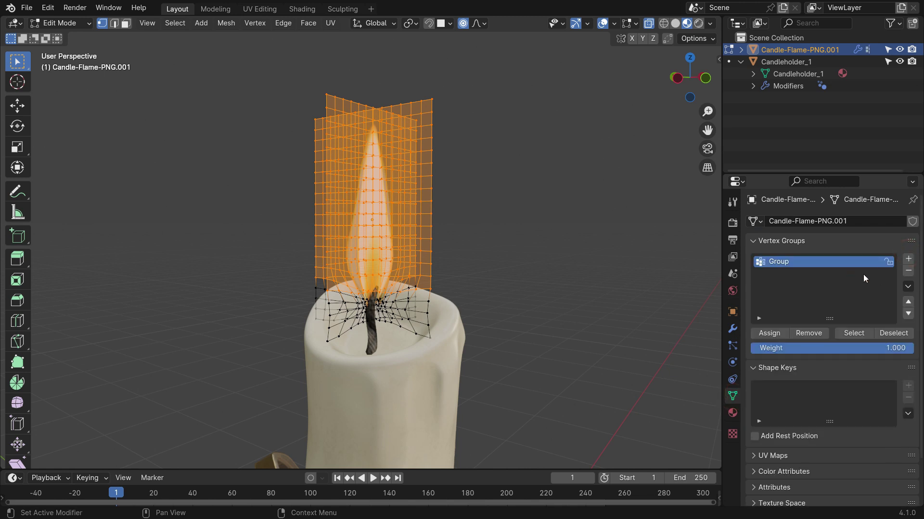
left_click(765, 337)
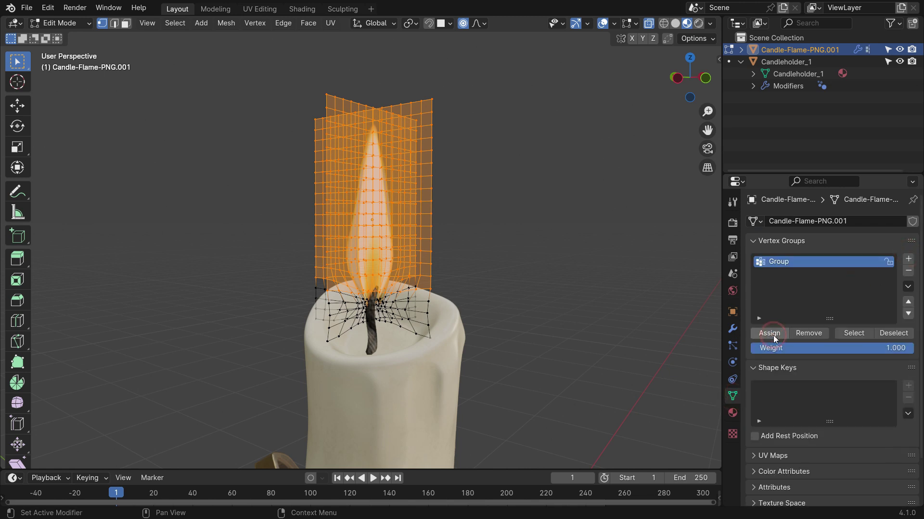
Step: Limit the Wave modifier to the vertex group "Group" and return to Object Mode
left_click(732, 329)
left_click(834, 356)
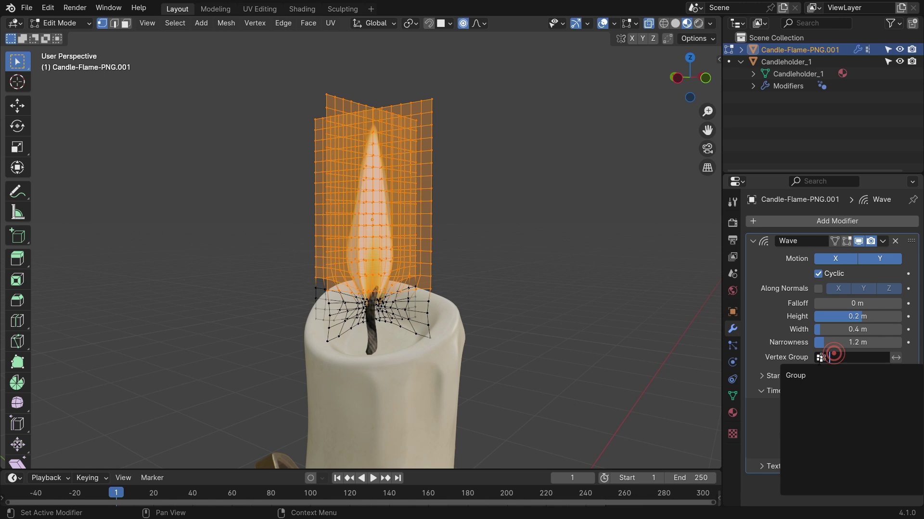
left_click(840, 375)
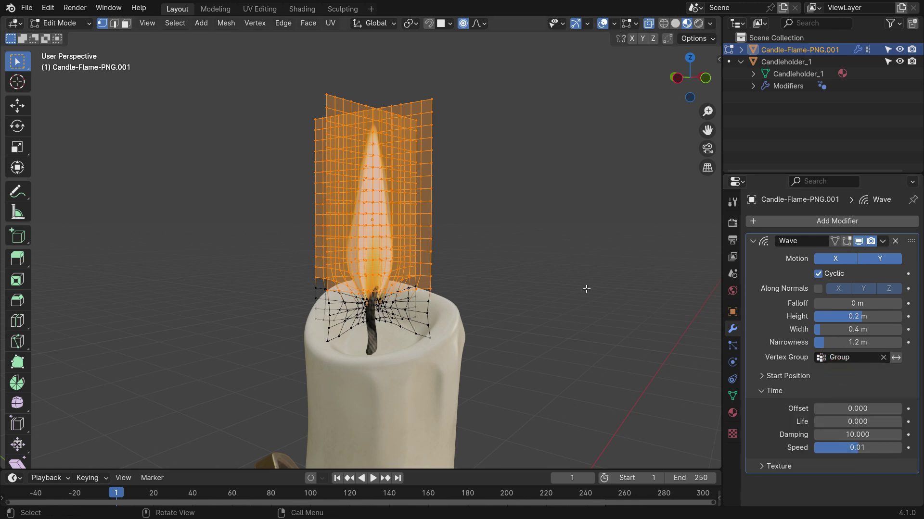
key("Tab")
Step: Play the animation and examine the flame's motion around the wick from an angle and in front view, with the flame deselected
key("space")
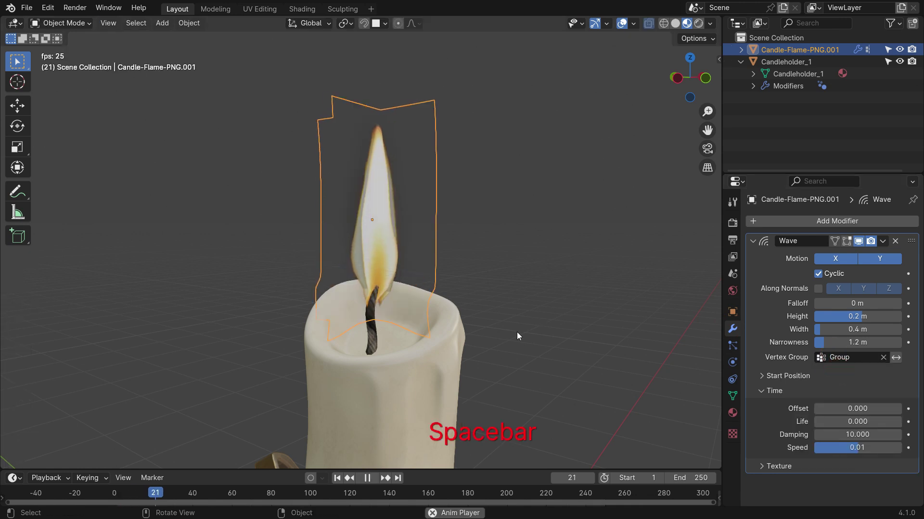
middle_click_drag(516, 326, 454, 333)
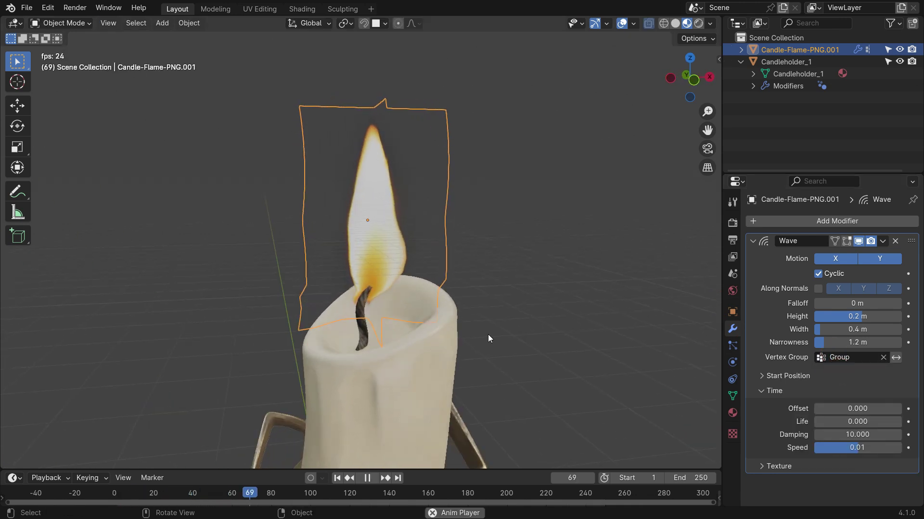
key("KP_1")
scroll(374, 327, "up", 1)
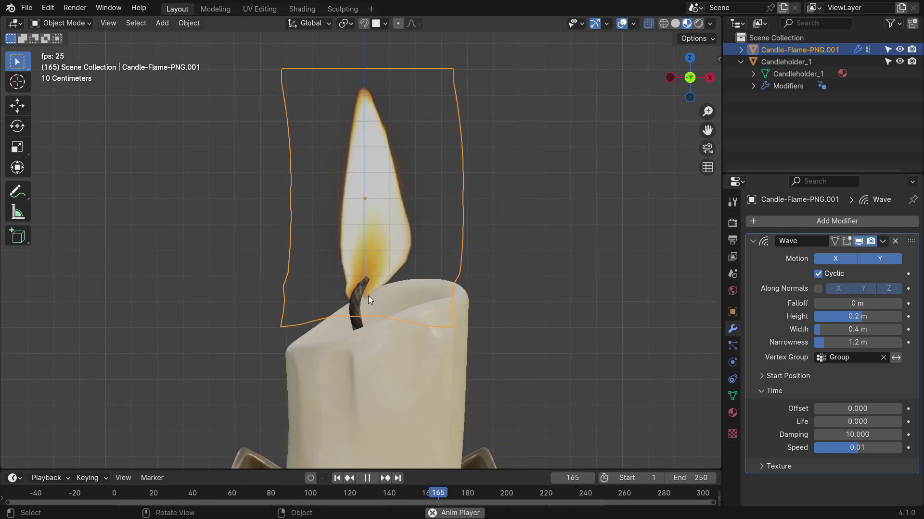
scroll(368, 279, "down", 4)
left_click(458, 275)
scroll(457, 264, "up", 2)
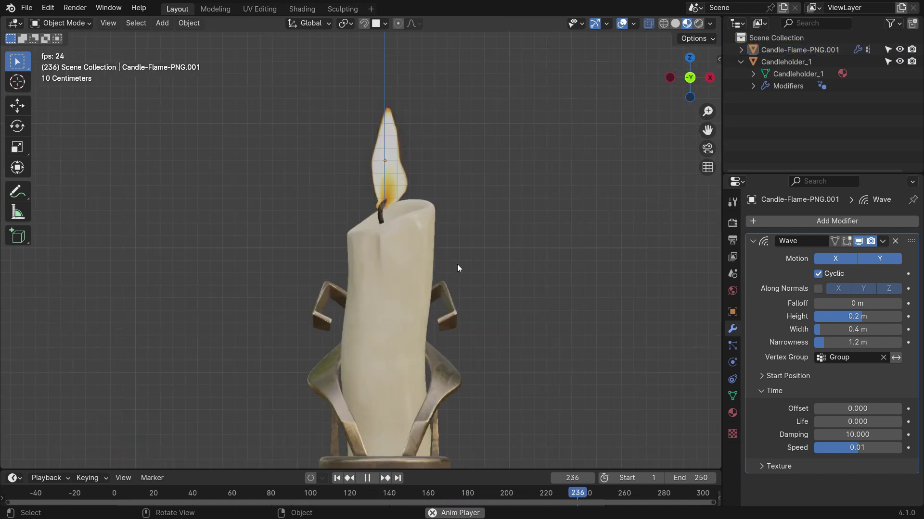
Step: Stop playback, return to the first frame, and split the 3D viewport vertically with a Shader Editor in the new area
key("space")
key("shift+Left")
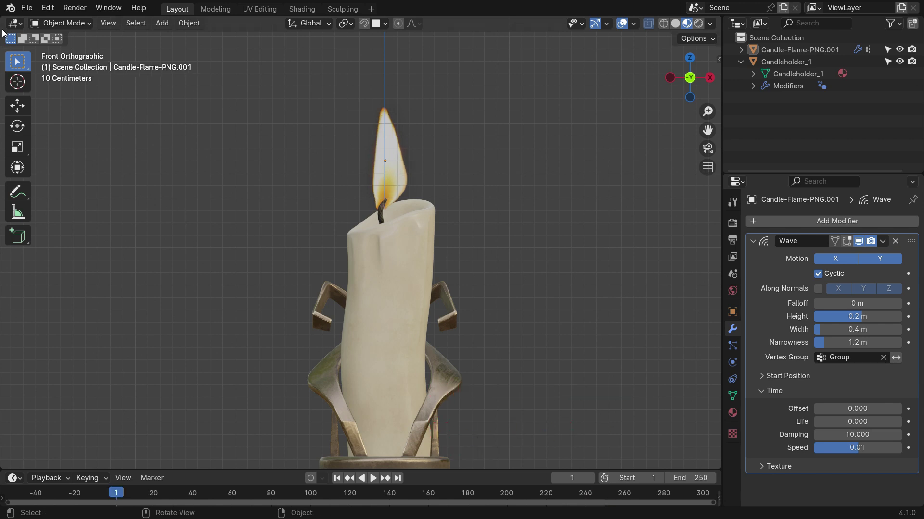
left_click_drag(3, 18, 389, 96)
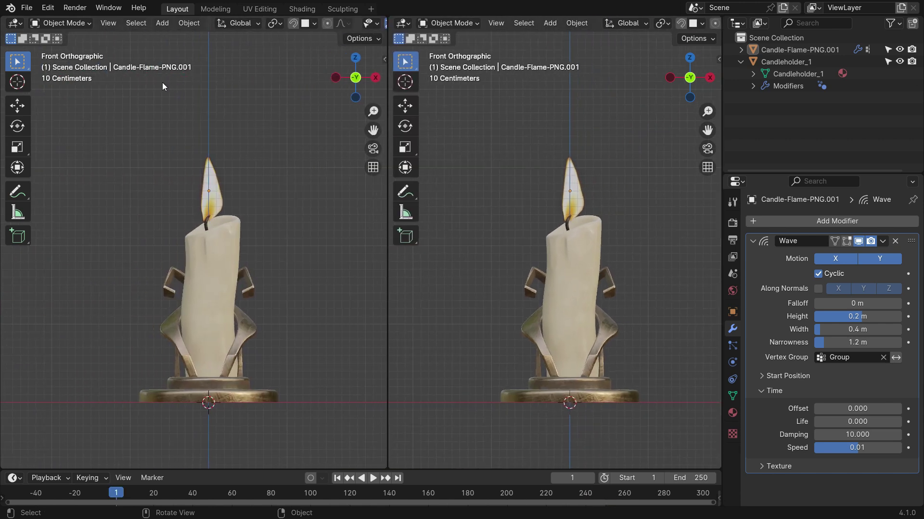
left_click(16, 25)
left_click(64, 133)
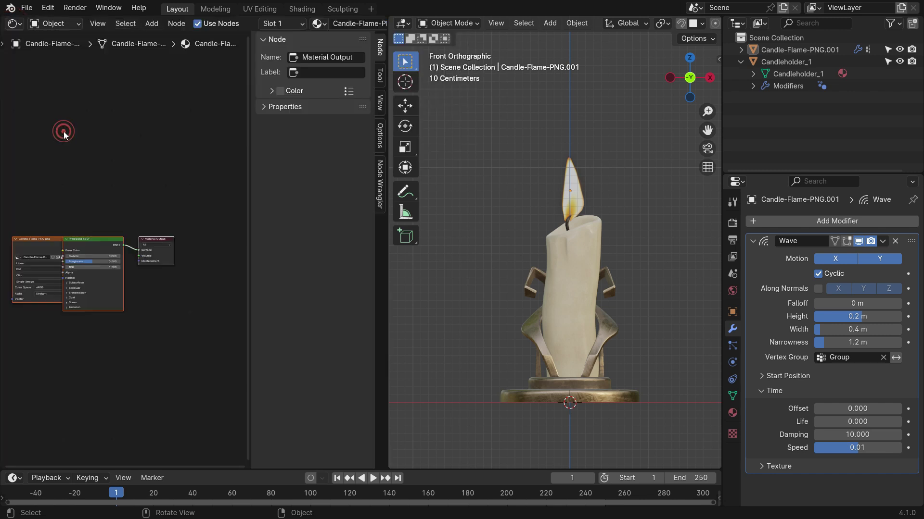
Step: Hide the Shader Editor's sidebar and move the flame's image texture node clear of the Principled BSDF node
key("n")
scroll(104, 273, "up", 4)
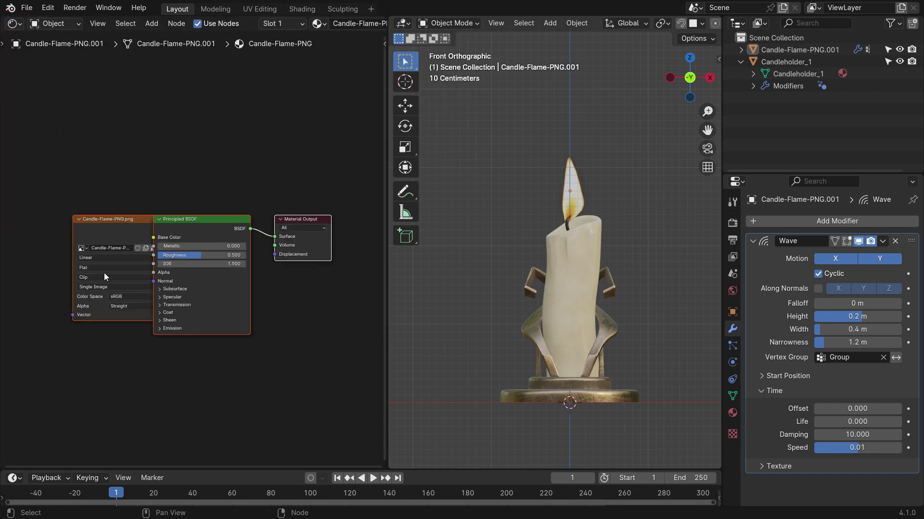
left_click(114, 216)
left_click_drag(125, 213, 69, 222)
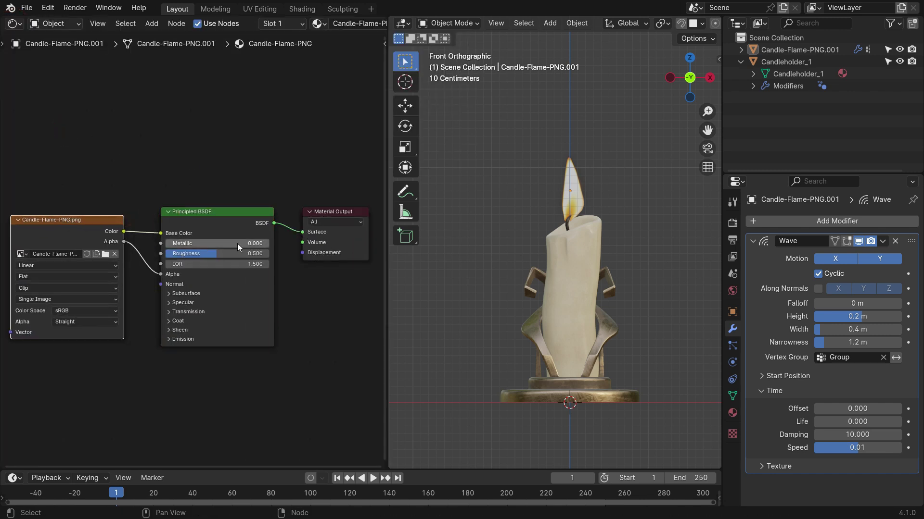
Step: Switch the 3D viewport to Rendered shading and render with Cycles on GPU Compute
key("z")
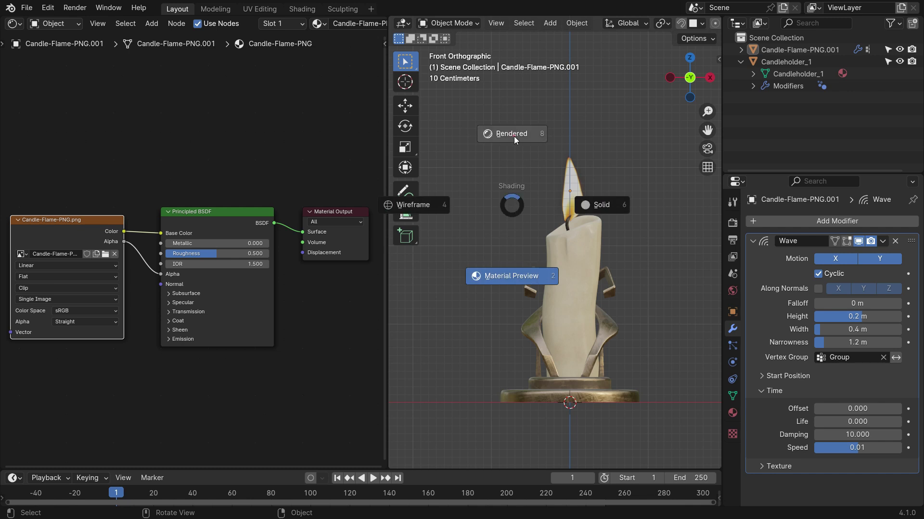
left_click(513, 136)
left_click(732, 222)
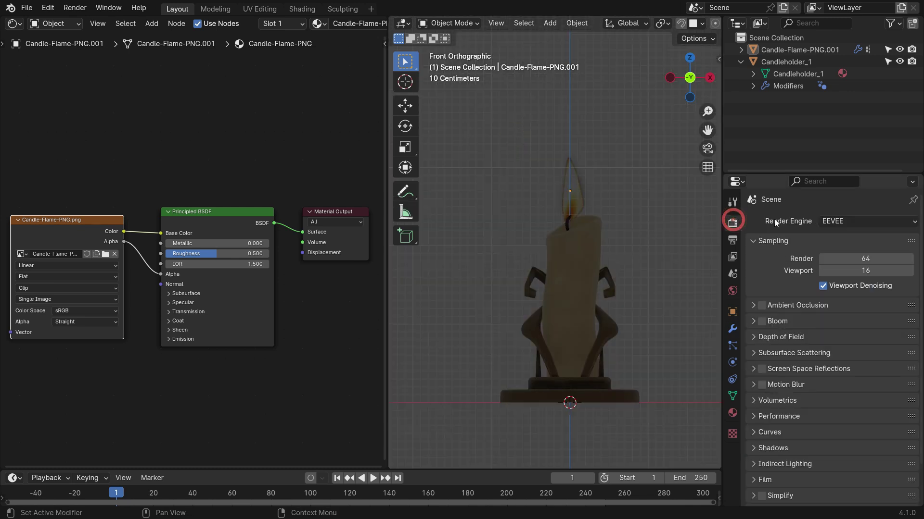
left_click(850, 222)
left_click(848, 261)
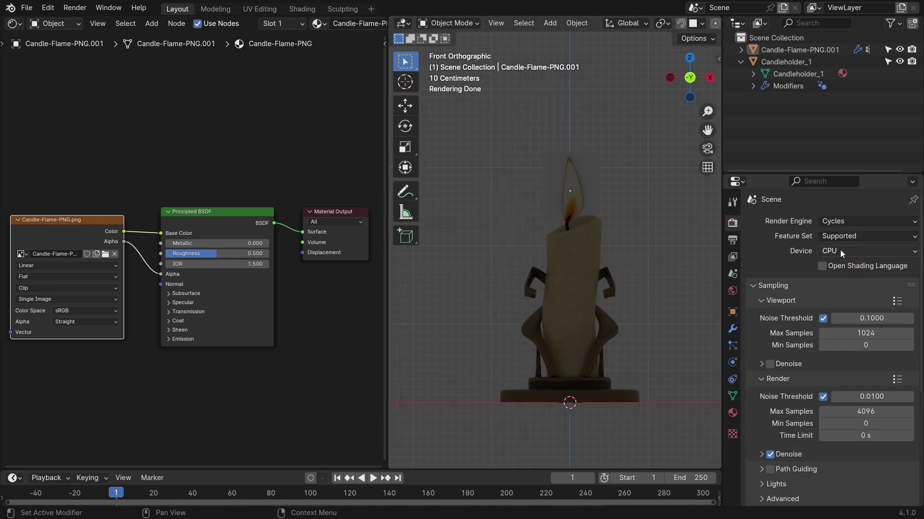
left_click(840, 251)
left_click(861, 279)
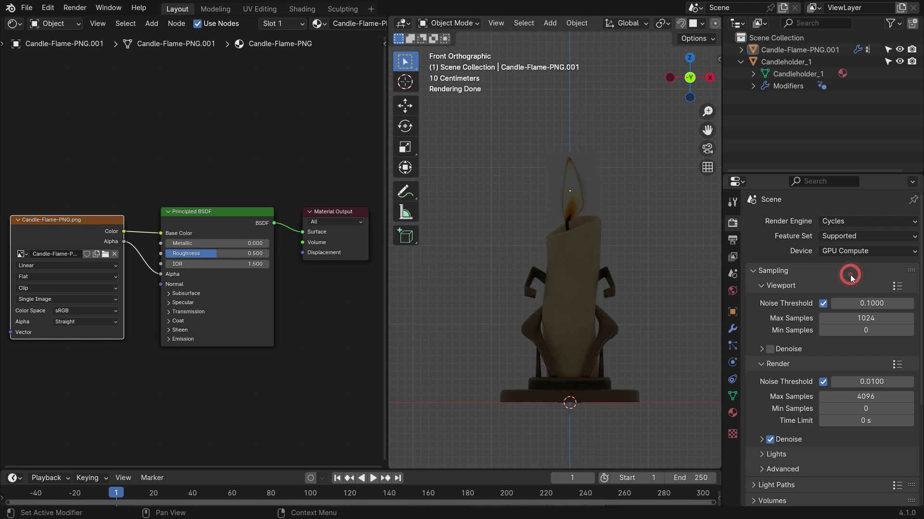
Step: Set the Cycles maximum samples to 32 for both the viewport and the final render
left_click(883, 320)
left_click(879, 395)
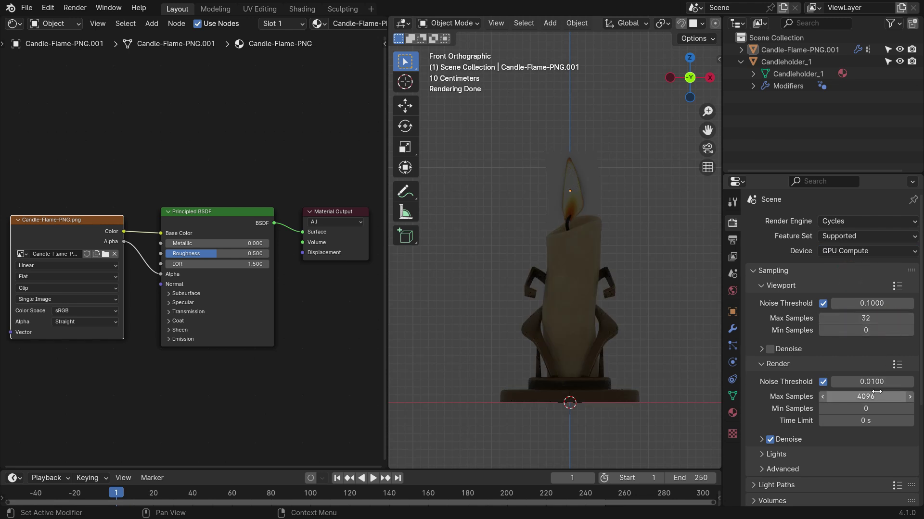
type("32")
key("Return")
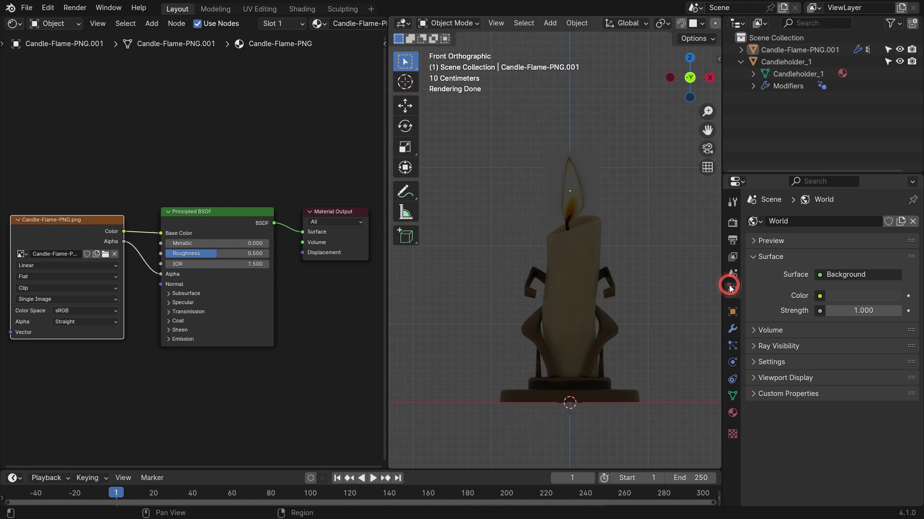
Step: Use an Environment Texture as the world color and load dikhololo_night_2k.hdr from the HDRI folder
left_click(819, 296)
left_click(590, 348)
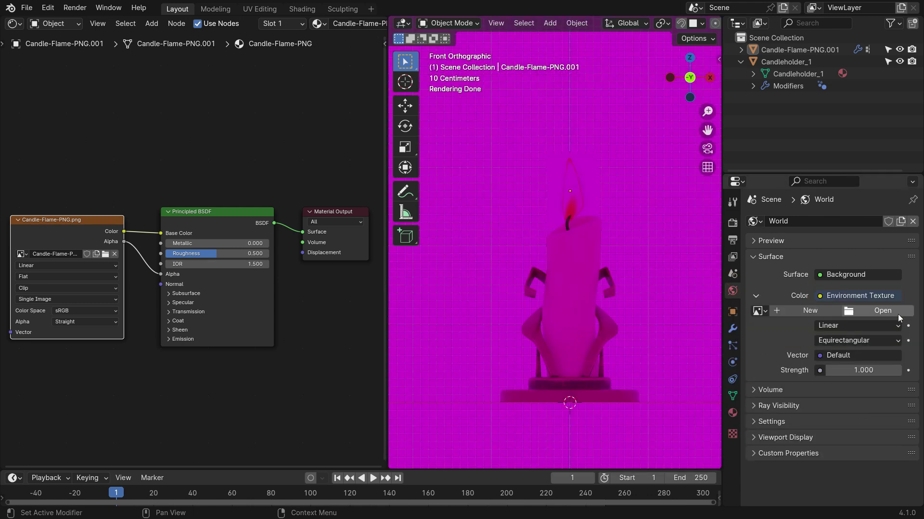
left_click(897, 313)
left_click(328, 374)
scroll(433, 339, "down", 5)
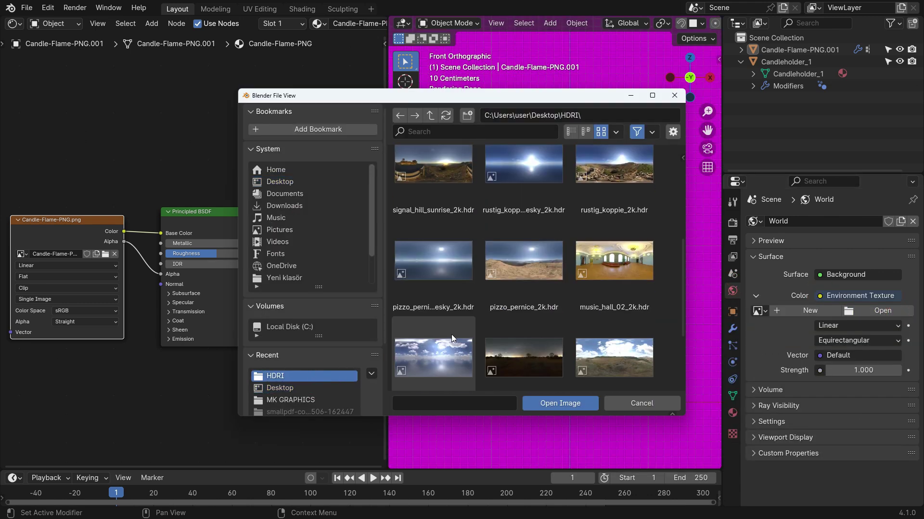
left_click(540, 348)
left_click(553, 399)
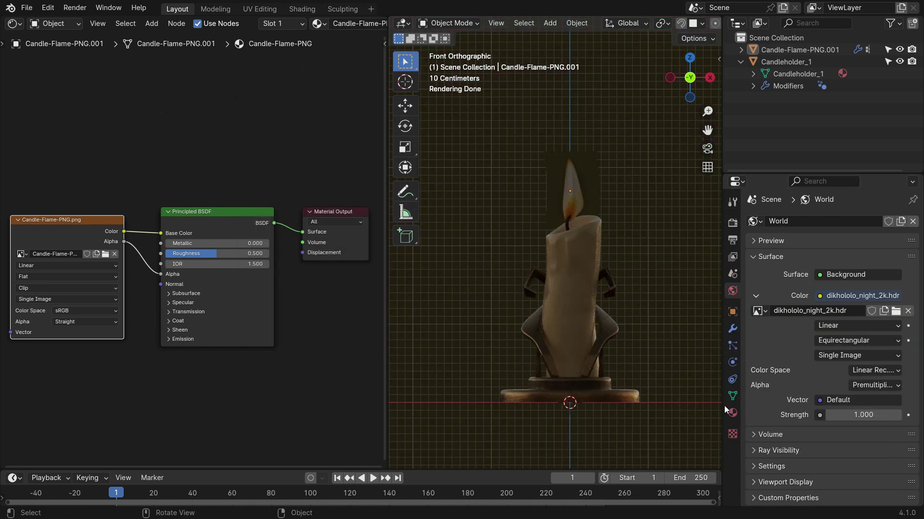
Step: Set the world background strength to 0.4 and view the candle from an angle against the night sky
left_click(873, 415)
type("0.4")
key("Return")
middle_click_drag(547, 391, 573, 314)
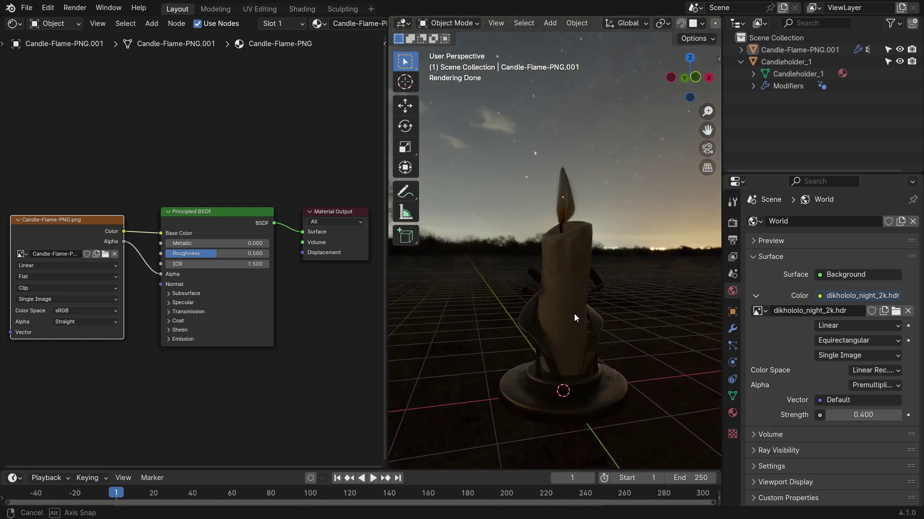
Step: Connect the flame image's Color output to the Principled BSDF's Emission Color and set the emission strength to 5
scroll(137, 304, "up", 2)
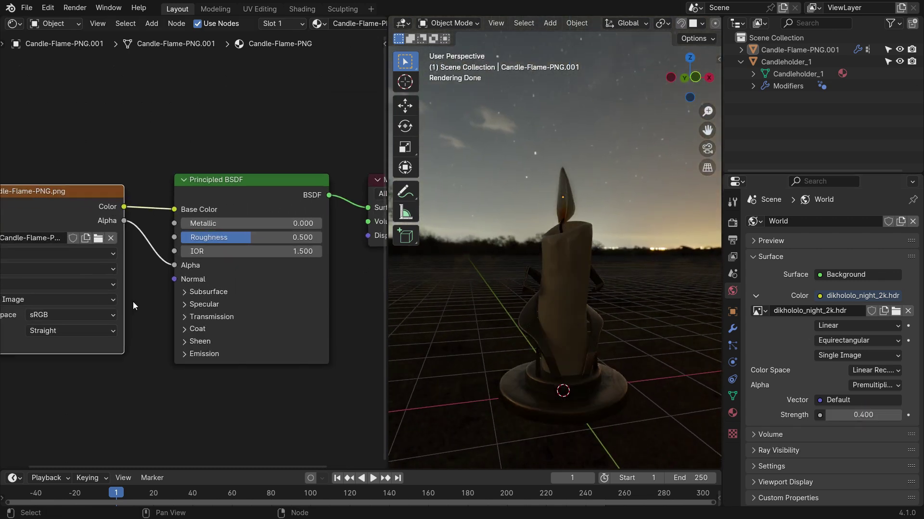
left_click(187, 359)
left_click_drag(115, 187, 173, 378)
left_click(230, 390)
type("5")
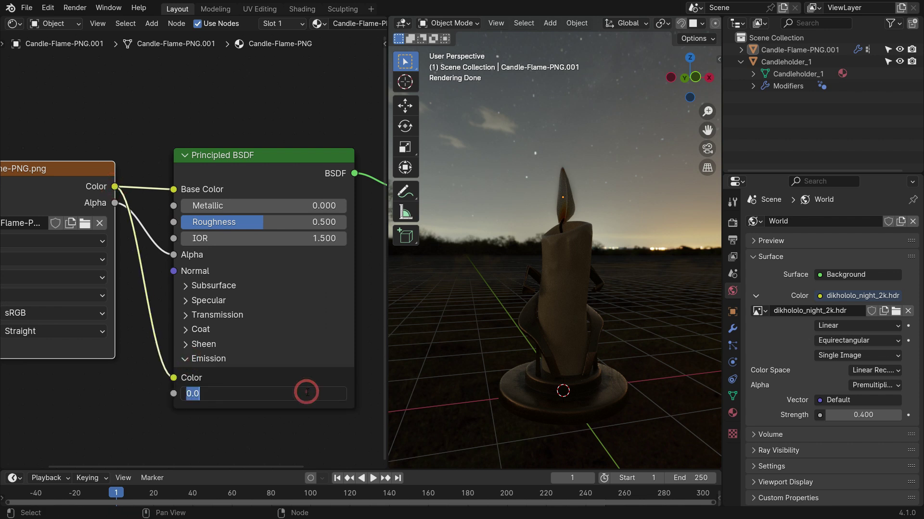
key("Return")
scroll(273, 294, "down", 3)
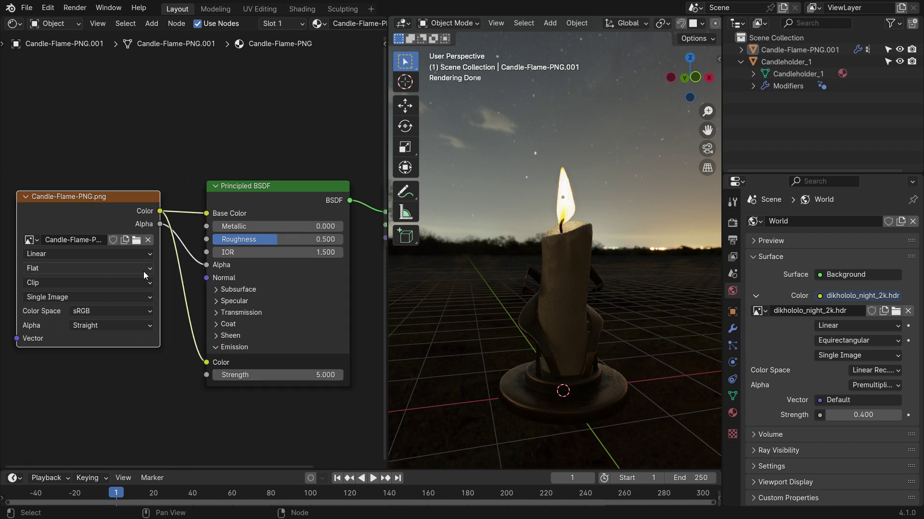
Step: Make room between the flame nodes and insert a Hue/Saturation/Value node on the link feeding the Emission Color
left_click_drag(128, 222, 36, 250)
scroll(140, 221, "up", 5)
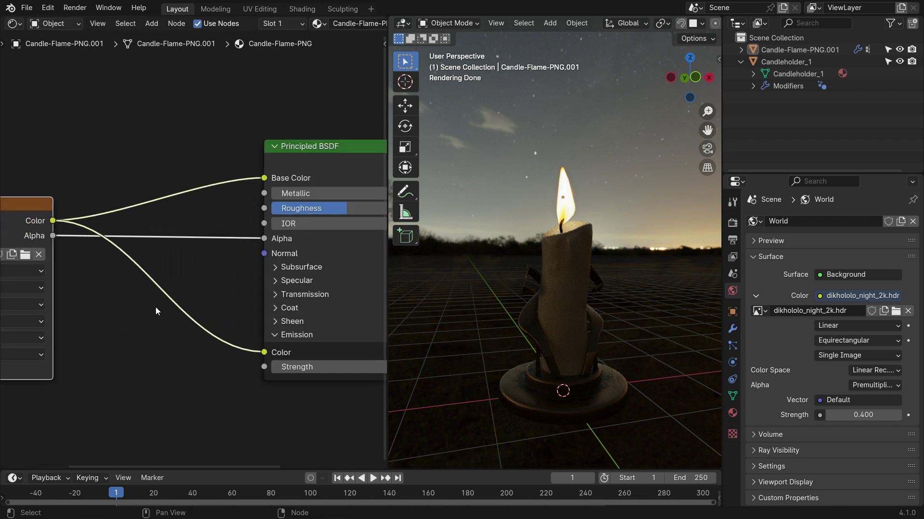
key("shift+a")
left_click(202, 278)
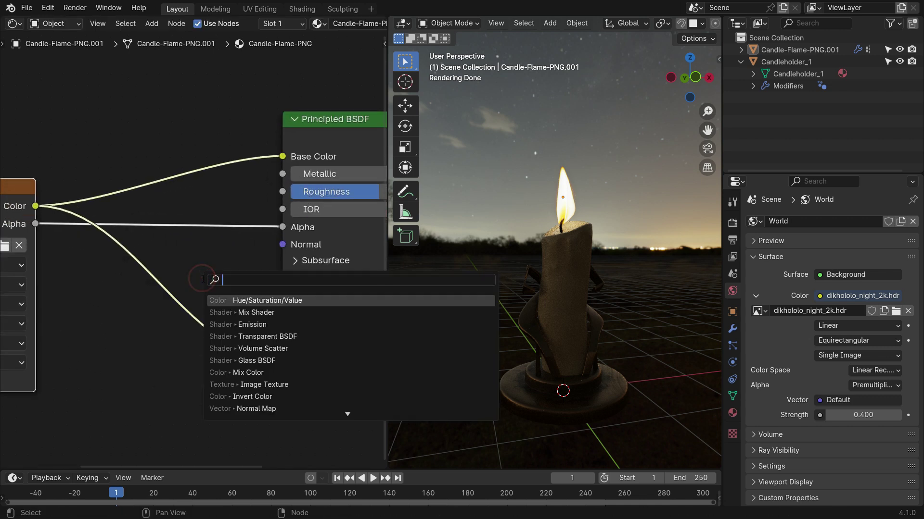
type("hue")
left_click(265, 299)
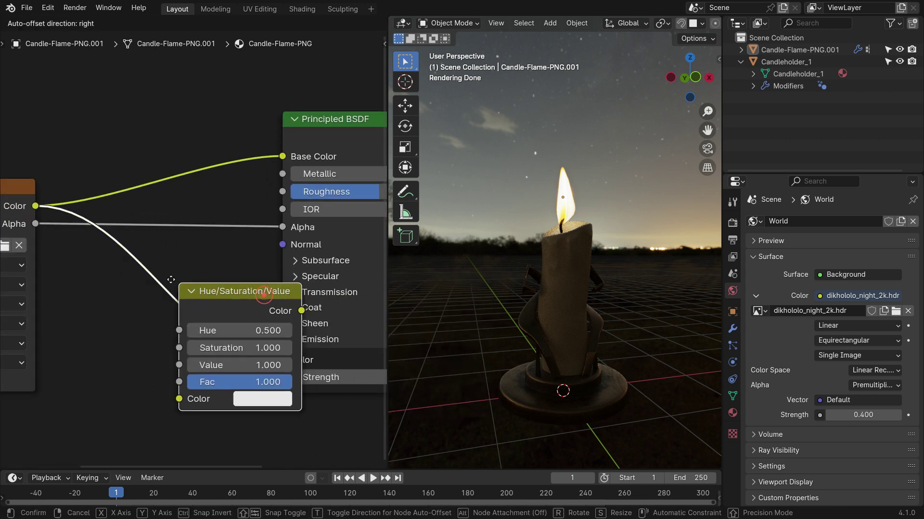
left_click(145, 269)
Step: Set the Hue/Saturation/Value node's saturation to 1.5 and its value to 1.2
scroll(146, 270, "up", 2)
scroll(257, 375, "up", 1)
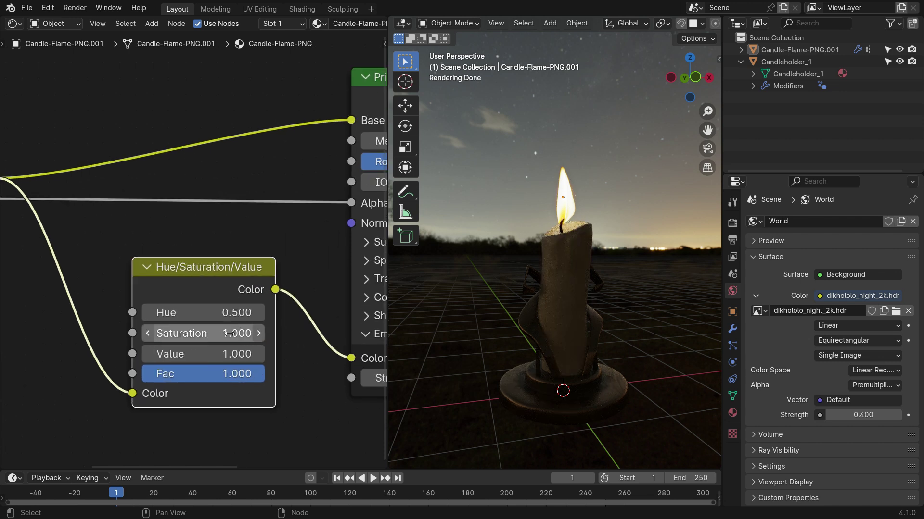
left_click(230, 334)
key("Return")
left_click(229, 354)
type("1.2")
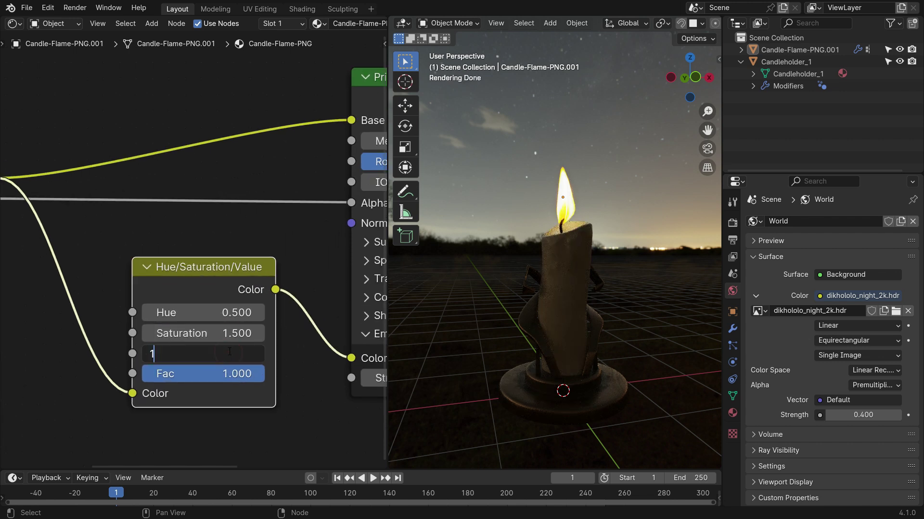
key("Return")
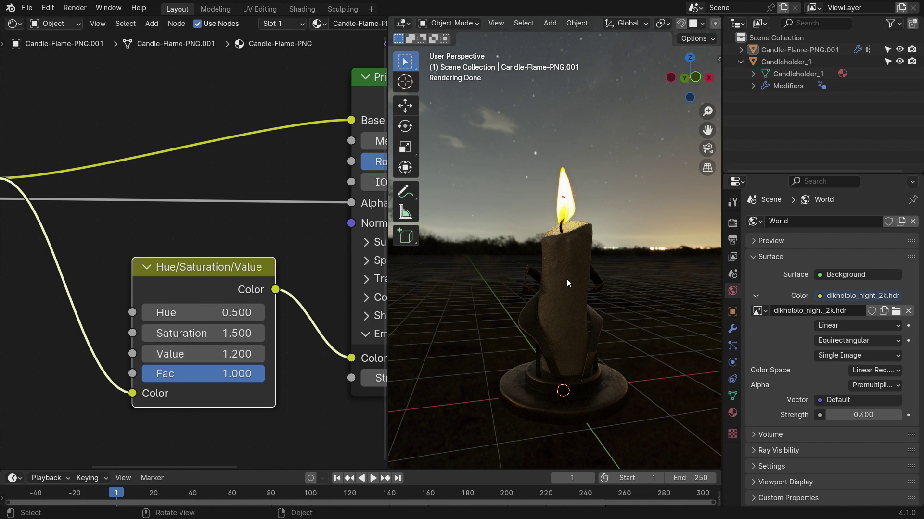
Step: In Edit Mode, select only the linked wax body of the candle, separate it into its own object and select that object in Object Mode
left_click(568, 283)
key("Tab")
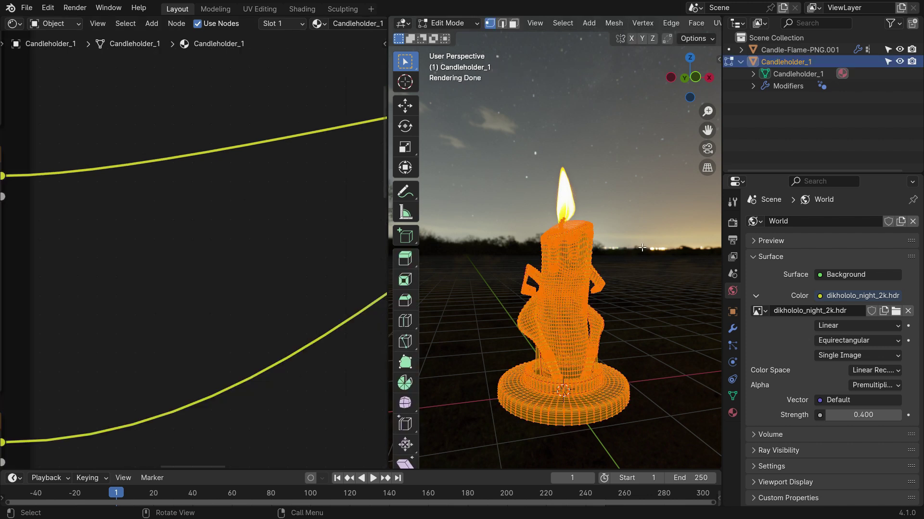
left_click(643, 246)
key("l")
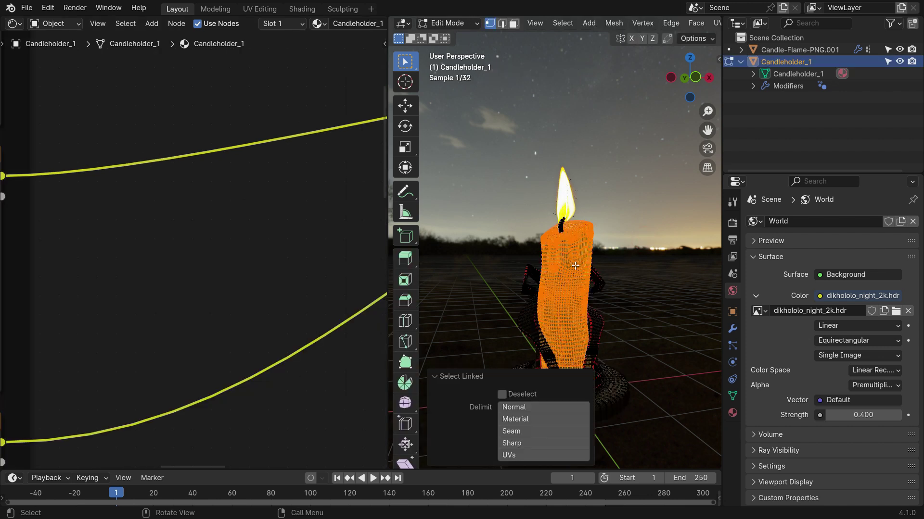
key("p")
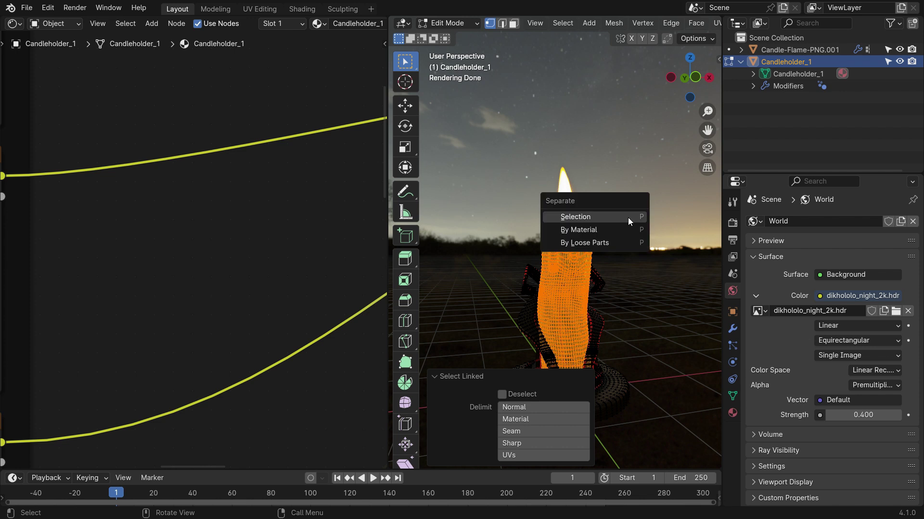
left_click(628, 217)
key("Tab")
left_click(578, 259)
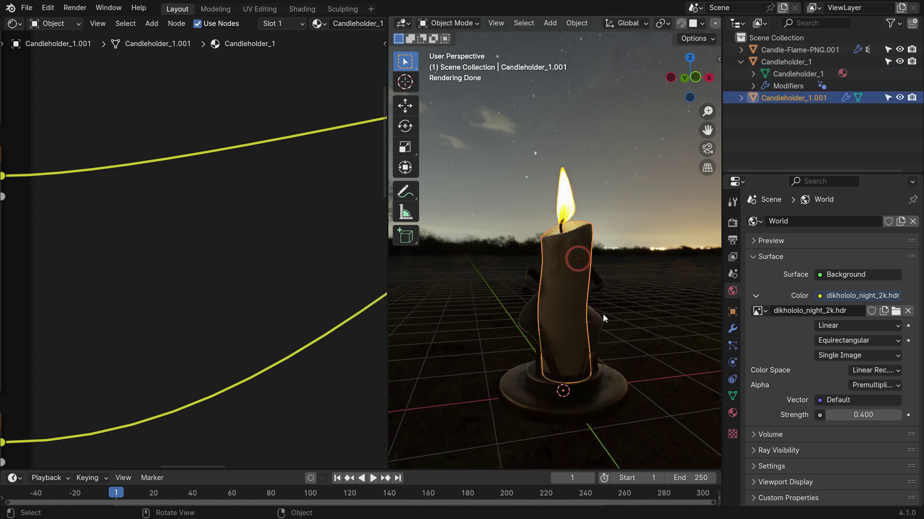
key("g")
right_click(482, 272)
Step: Make the separated candle body's material a single-user copy, independent of the candleholder's material
scroll(235, 169, "down", 5)
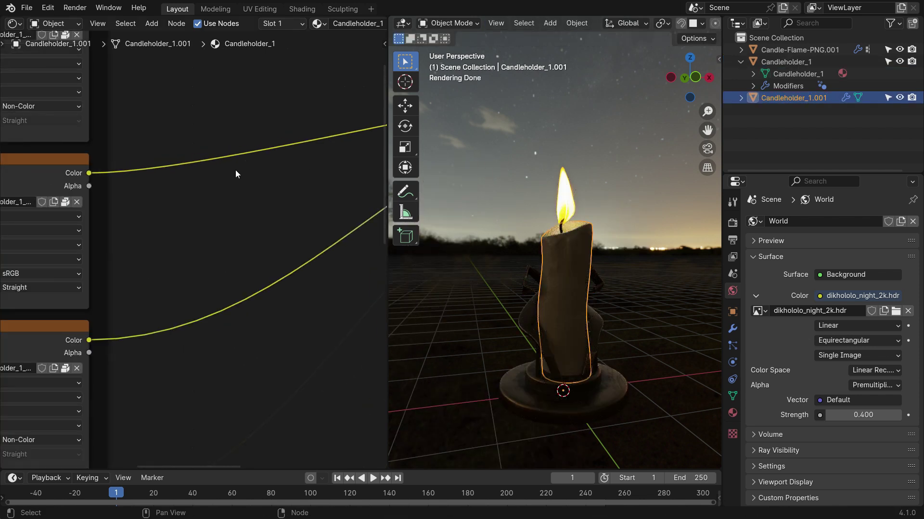
scroll(147, 26, "down", 5)
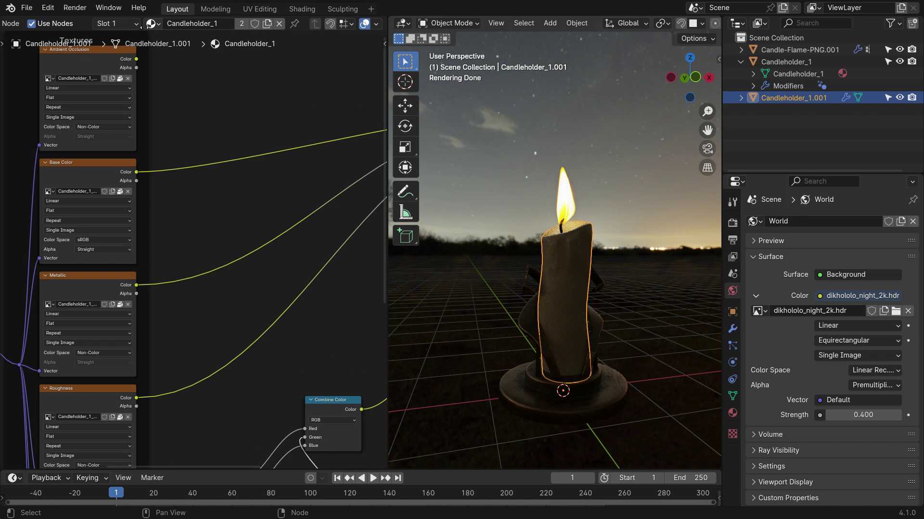
left_click(241, 24)
scroll(259, 145, "down", 2)
middle_click_drag(258, 146, 232, 173)
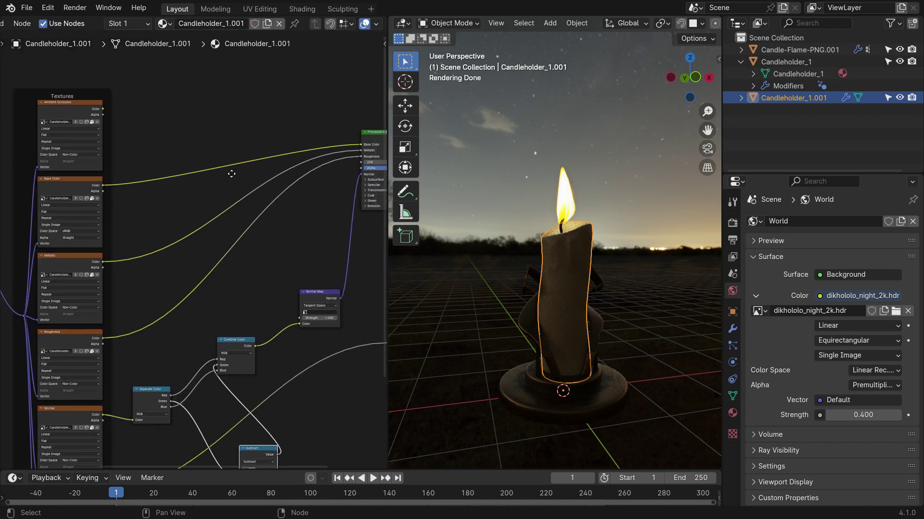
Step: Expand the Subsurface settings of the candle body's Principled BSDF and set the subsurface weight to 1.000
scroll(288, 166, "up", 6)
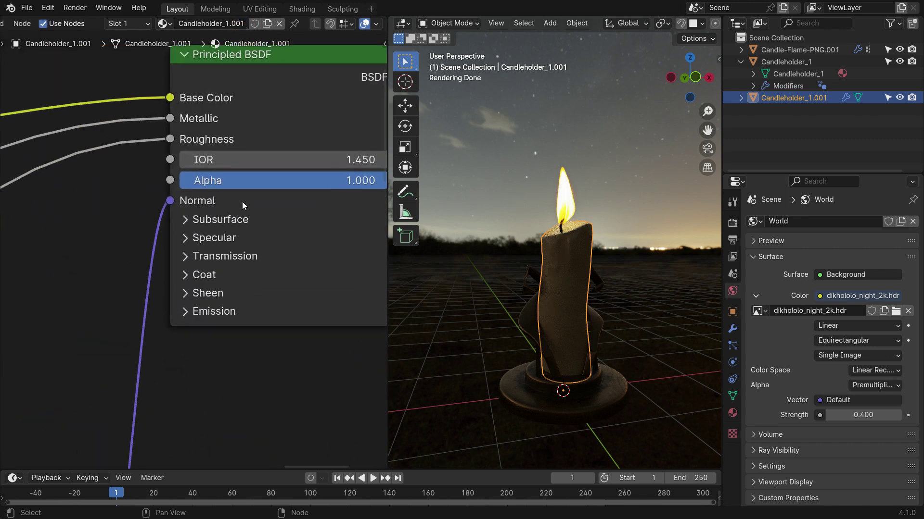
middle_click_drag(242, 205, 221, 241)
left_click(174, 252)
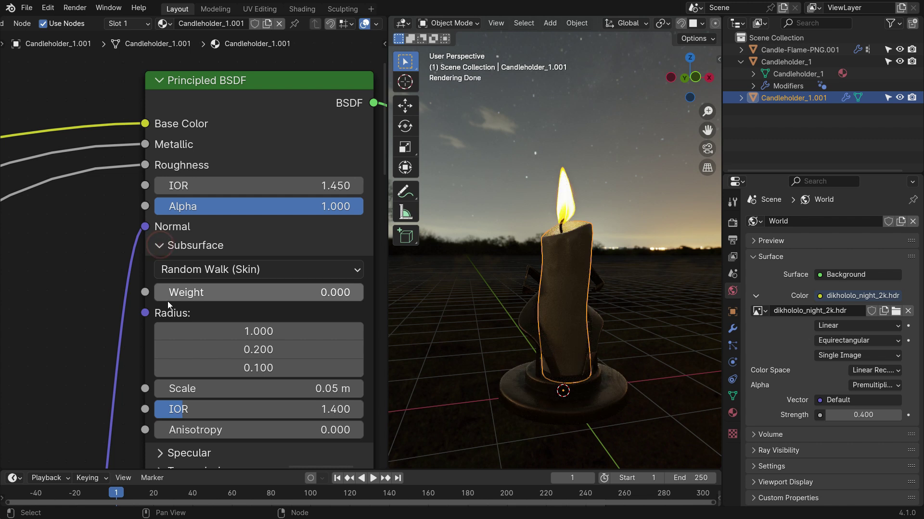
left_click_drag(172, 294, 298, 294)
Step: Set the first two subsurface radius values of the candle body's Principled BSDF to 10 and 0.5
left_click(299, 332)
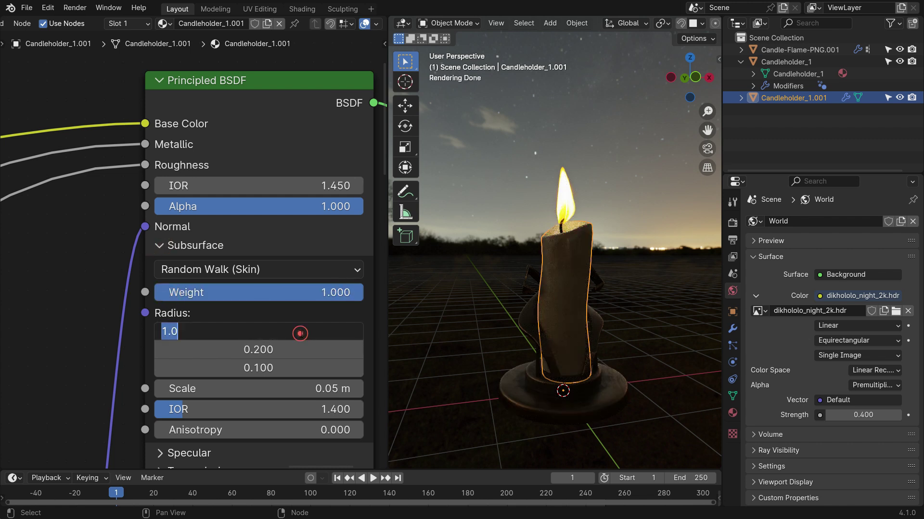
type("10")
key("Return")
left_click(298, 350)
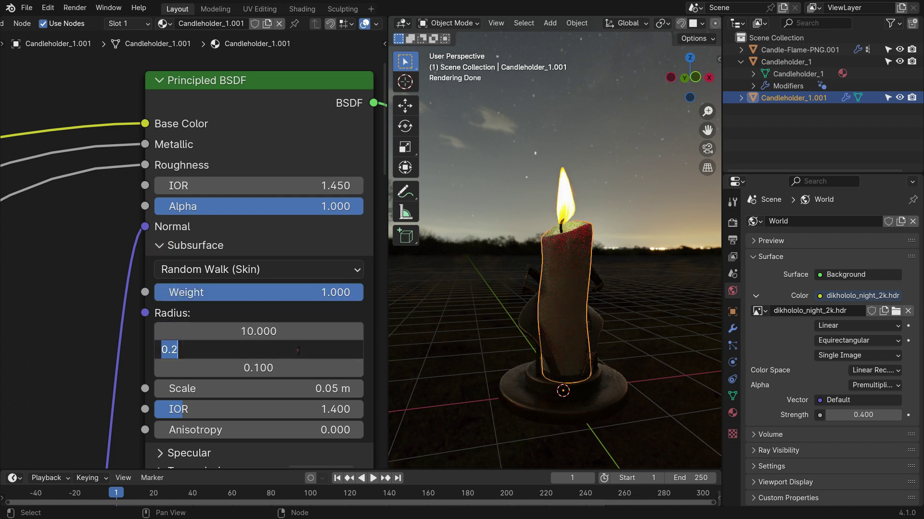
type("0.5")
key("Return")
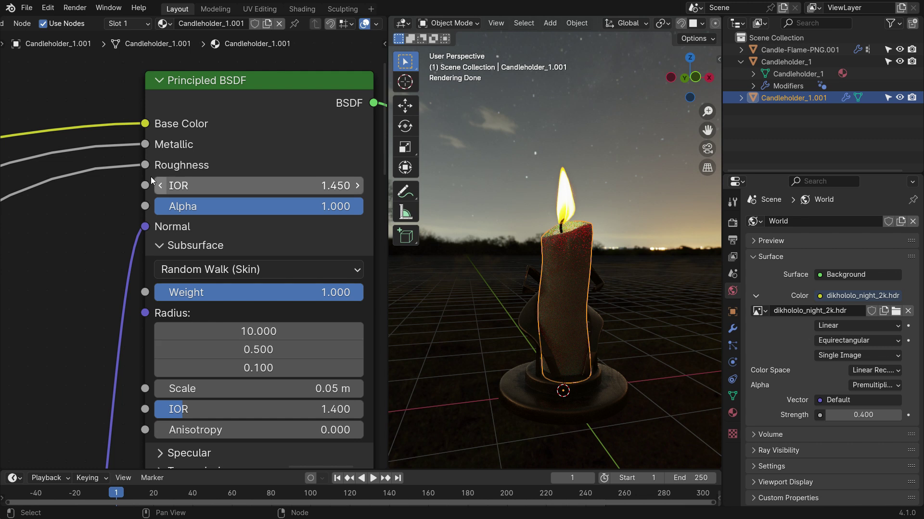
Step: Switch the shader editor to the World nodes and add Texture Coordinate and Mapping nodes to the dikhololo_night_2k.hdr texture with Node Wrangler
scroll(68, 28, "up", 5)
left_click(53, 23)
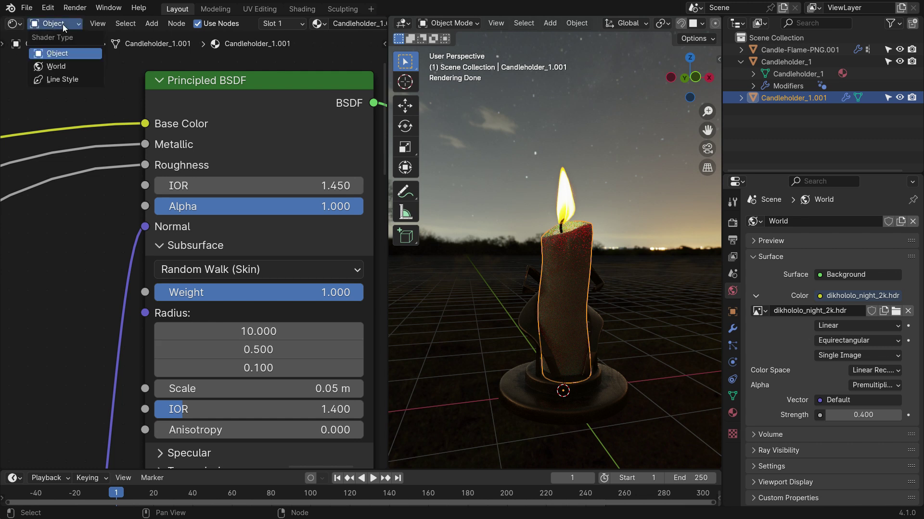
left_click(56, 66)
key("Home")
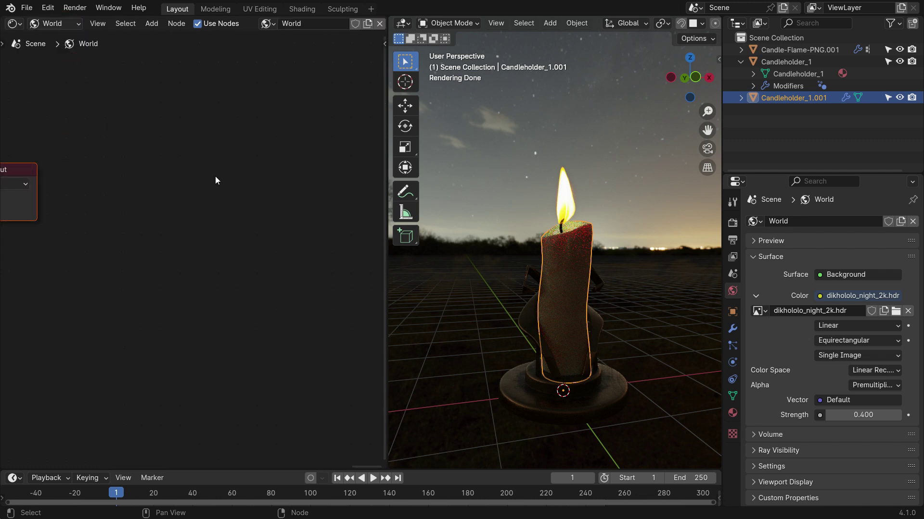
scroll(220, 230, "up", 4)
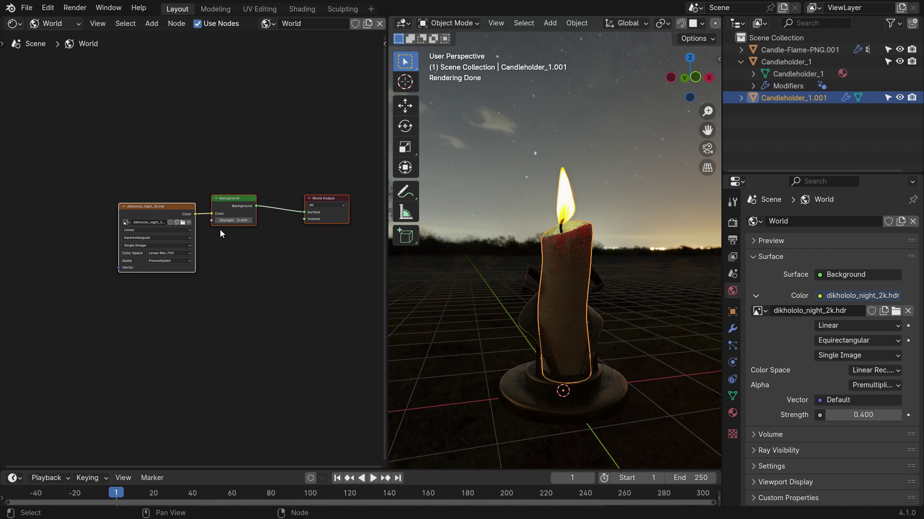
left_click(181, 229)
middle_click_drag(181, 229, 297, 255)
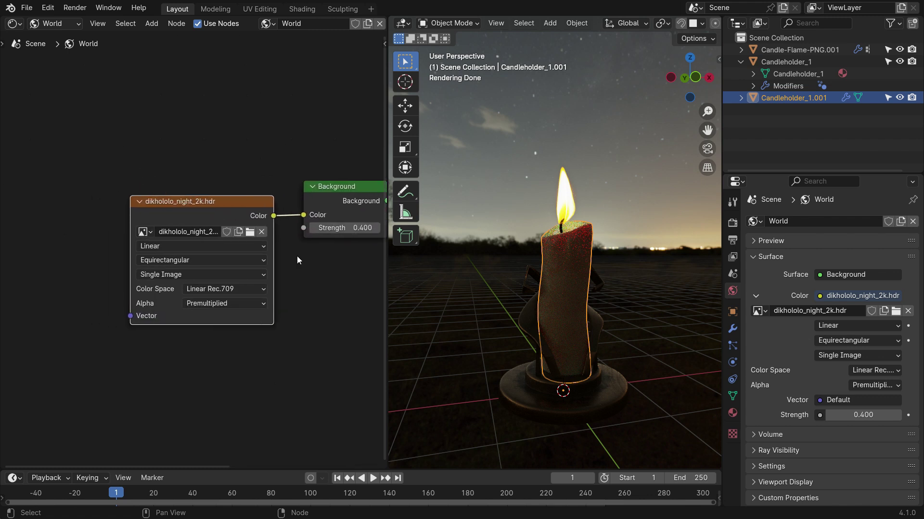
key("ctrl+t")
middle_click_drag(162, 273, 321, 259)
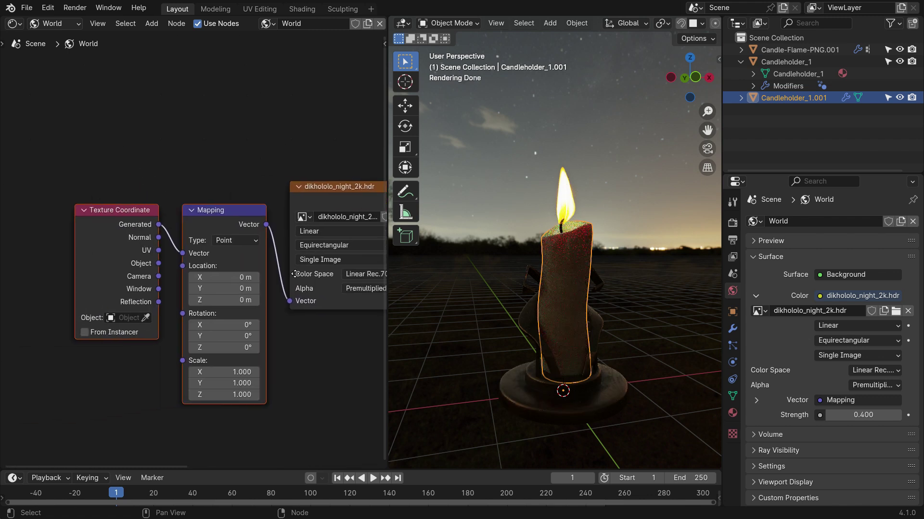
scroll(232, 284, "up", 1)
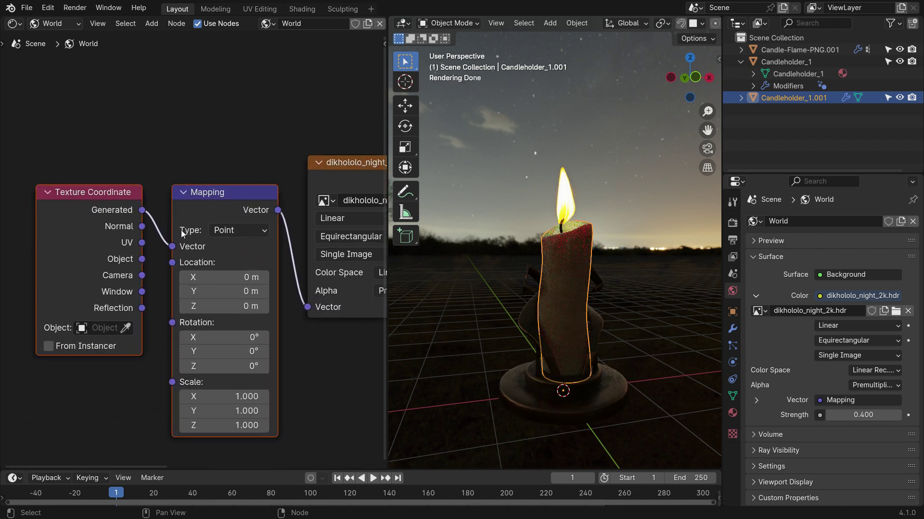
Step: Look up the Node Wrangler add-on in the preferences to check whether it is enabled
left_click(50, 6)
left_click(60, 174)
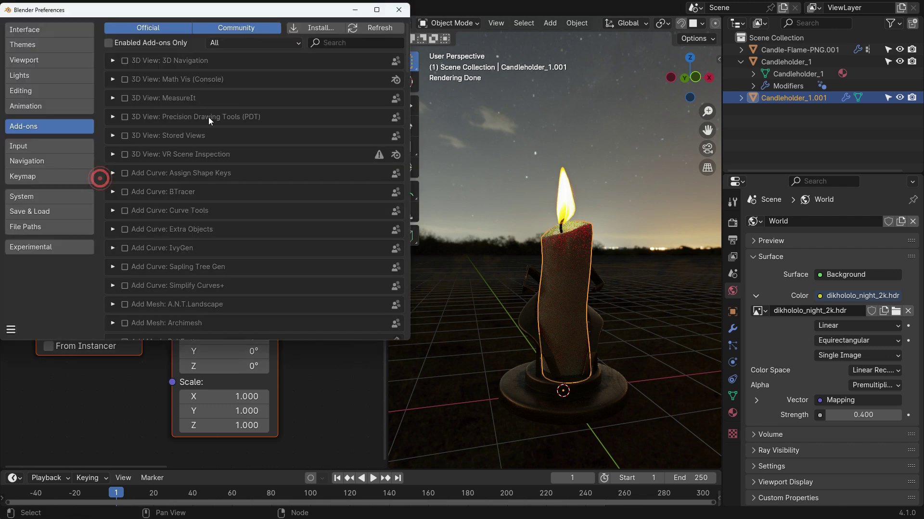
left_click(332, 42)
type("node wra")
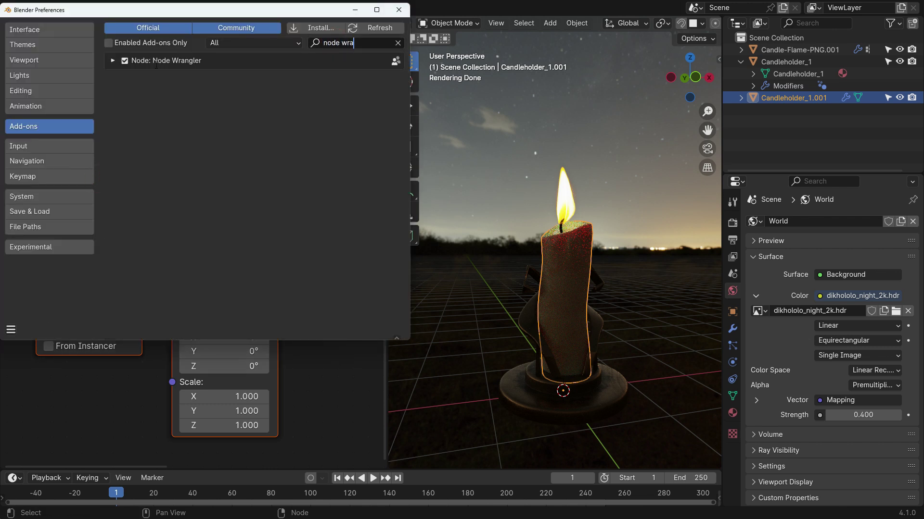
left_click(399, 9)
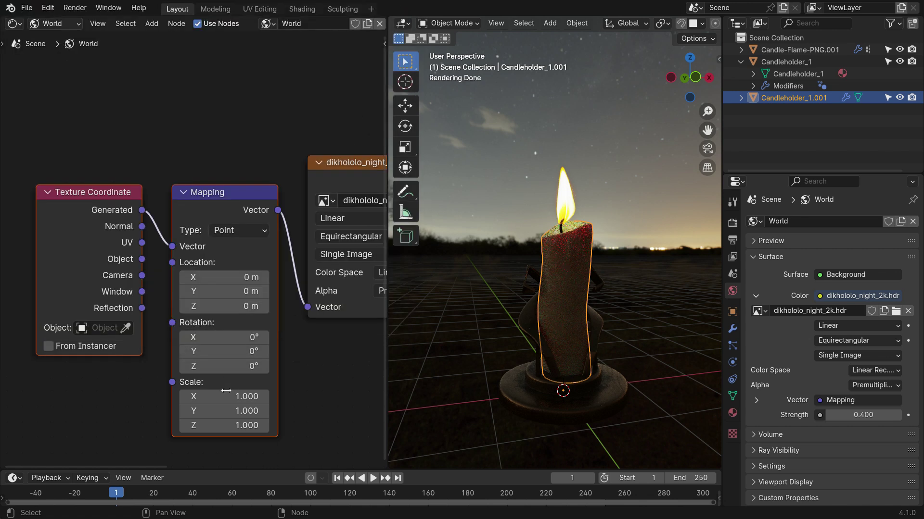
Step: Rotate the night HDRI by setting the Mapping node's Z rotation to 90°
left_click_drag(207, 362, 229, 361)
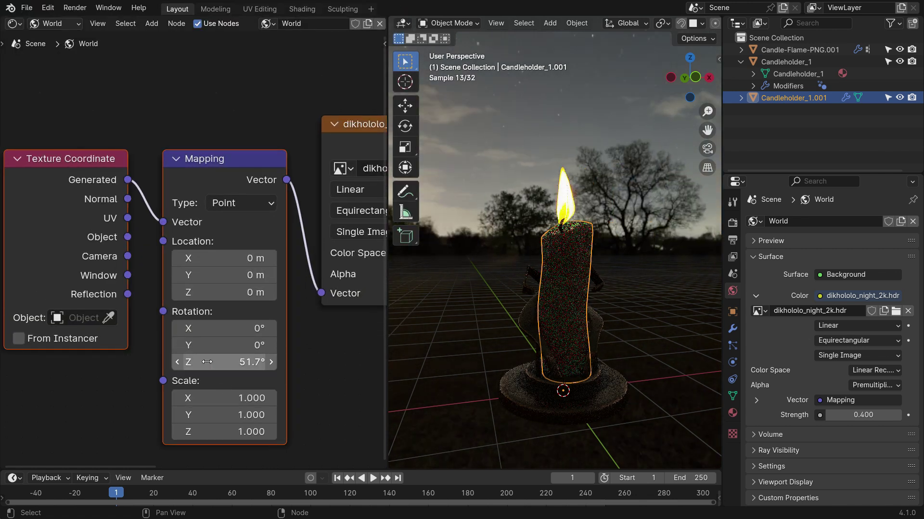
left_click(229, 361)
type("90")
key("Return")
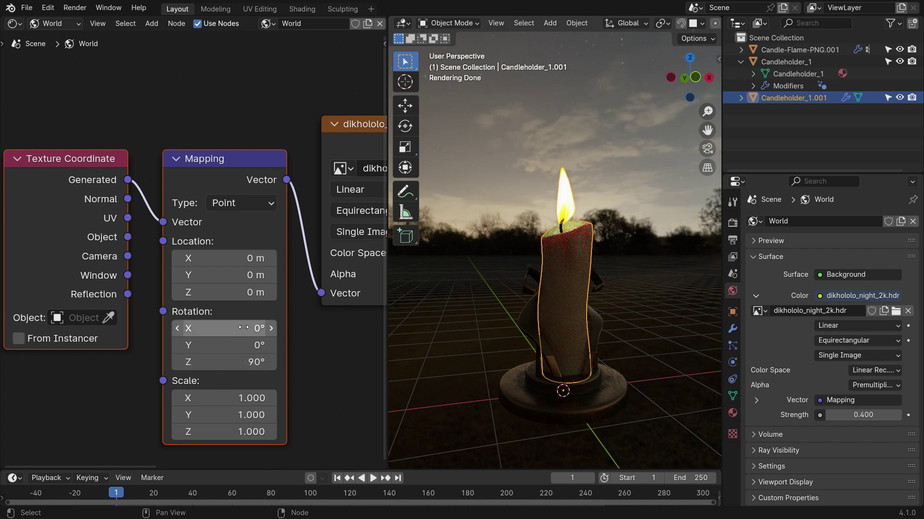
Step: Make the render background transparent in the Film settings of the render properties
left_click(732, 223)
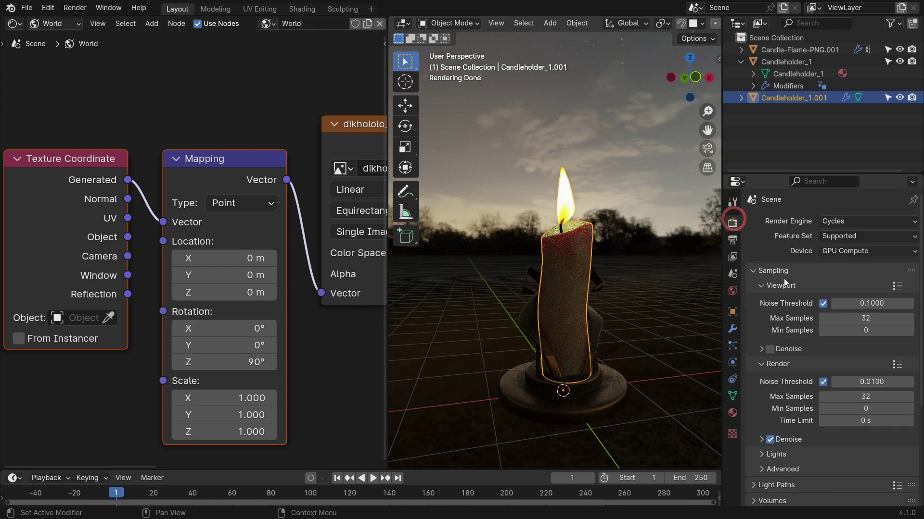
scroll(782, 395, "down", 3)
left_click(762, 421)
scroll(776, 417, "down", 5)
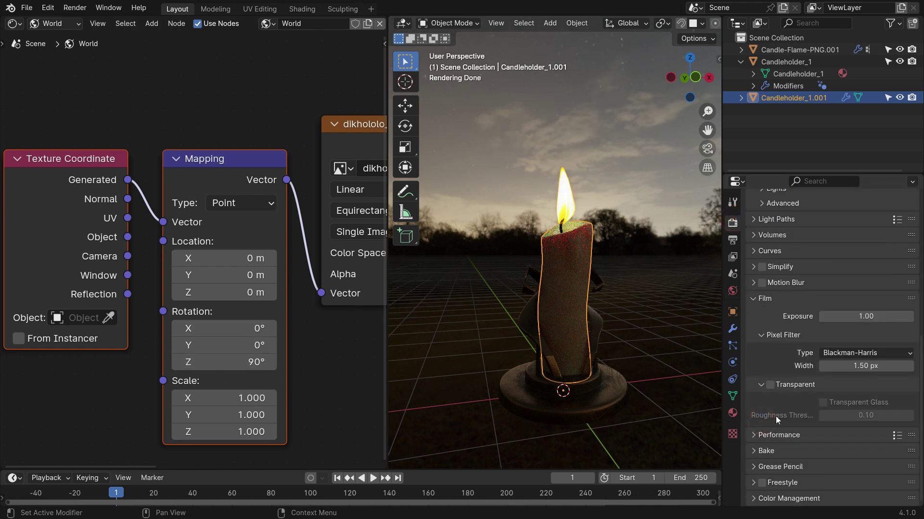
left_click(770, 385)
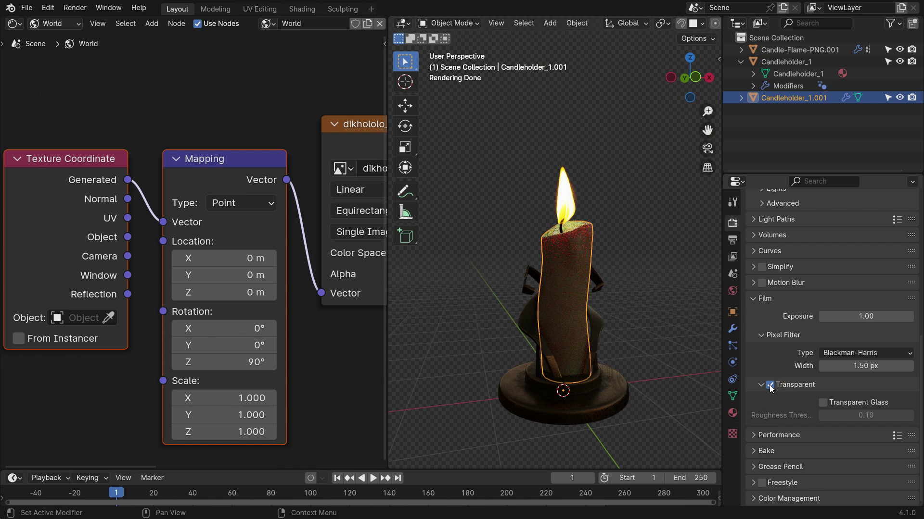
Step: Set the Color Management exposure to 1.2
scroll(786, 427, "down", 6)
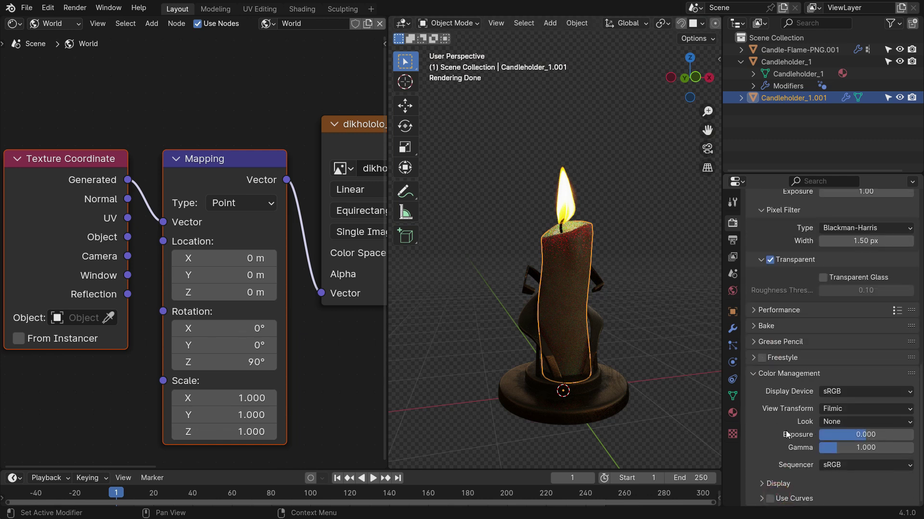
left_click(859, 434)
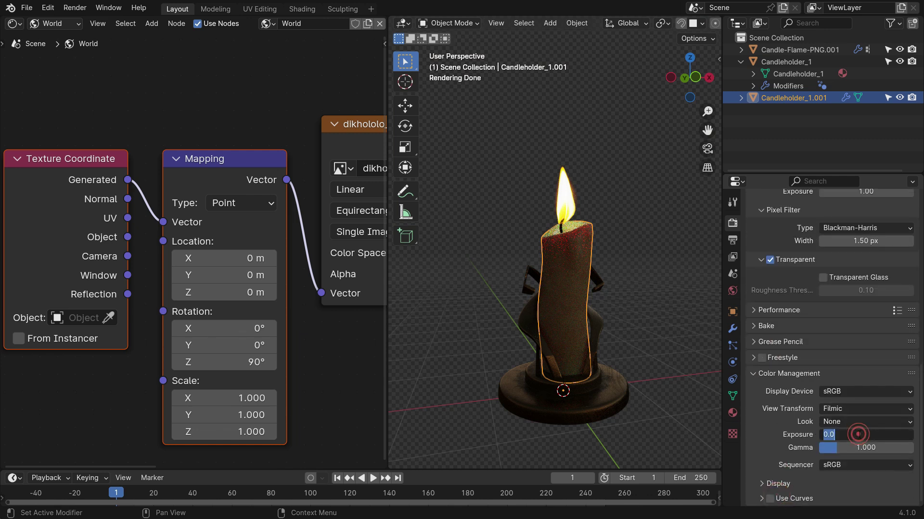
type("1.2")
key("Return")
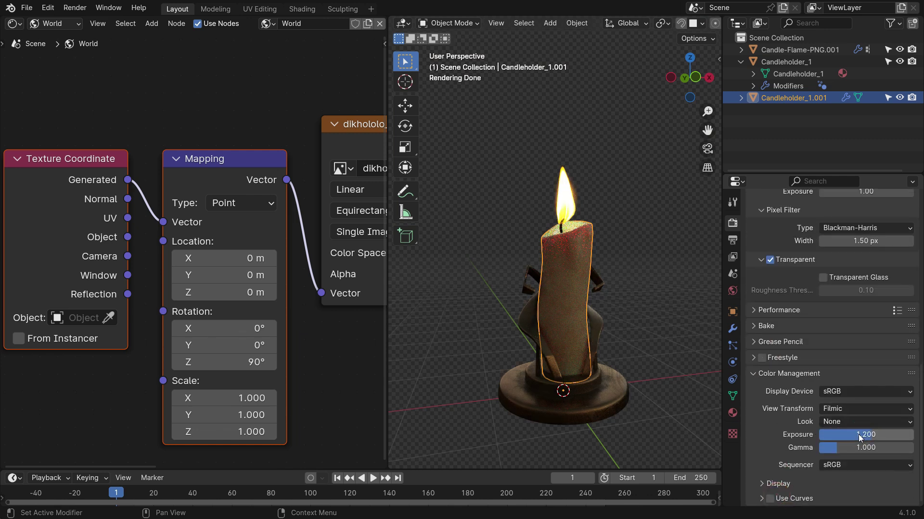
Step: Deselect the candle body, add a camera and align it to a view looking at the candle from slightly above
left_click(668, 335)
middle_click_drag(601, 404, 624, 324)
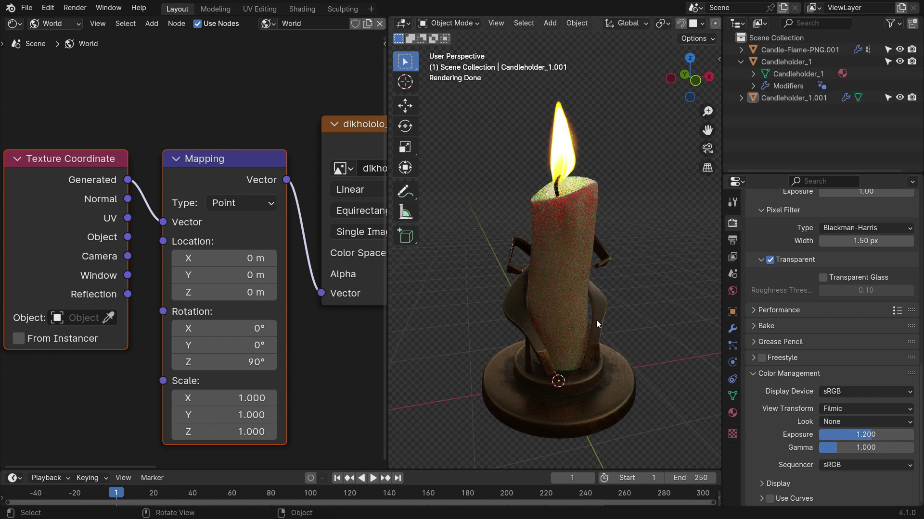
key("shift+a")
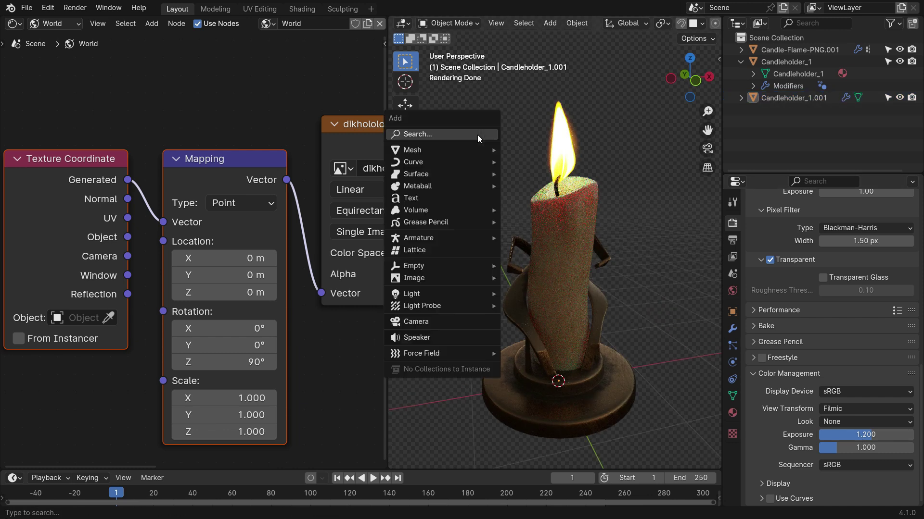
left_click(457, 324)
key("ctrl+alt+KP_0")
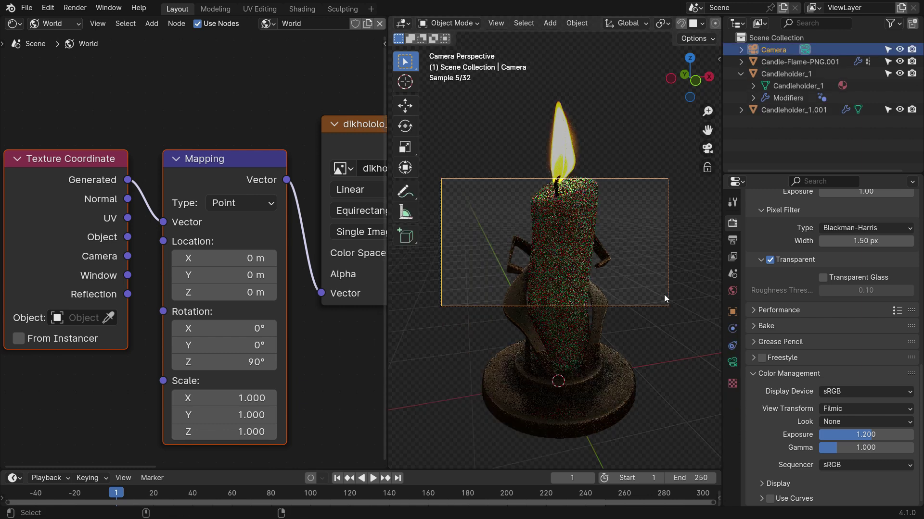
Step: Set the output resolution X to 1080 px for a square frame
left_click(732, 240)
scroll(758, 272, "up", 5)
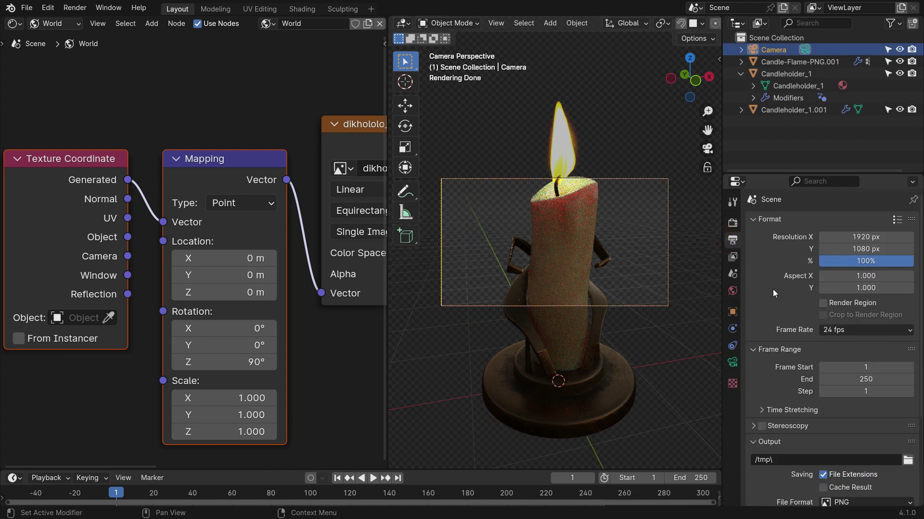
left_click(865, 237)
type("1080")
key("Return")
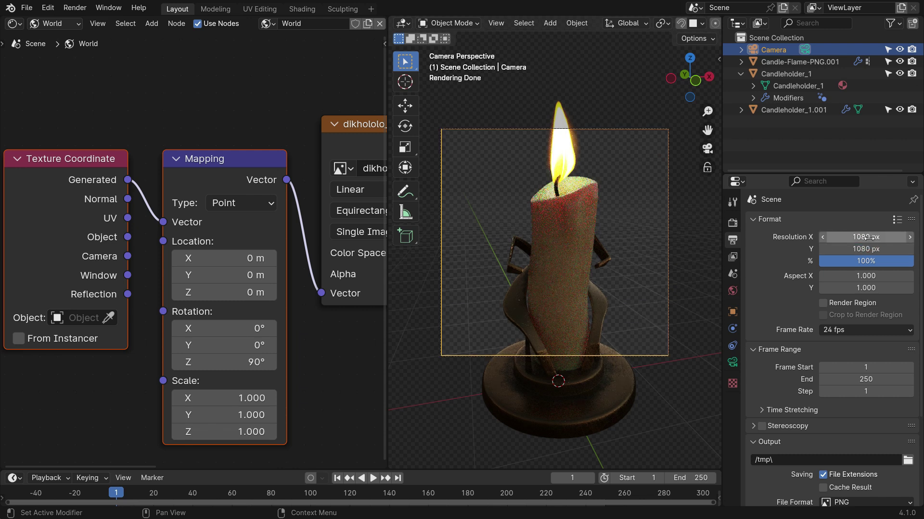
Step: Lock the camera to the view, reframe it so the whole candle fits inside the frame, and unlock it again
left_click(709, 170)
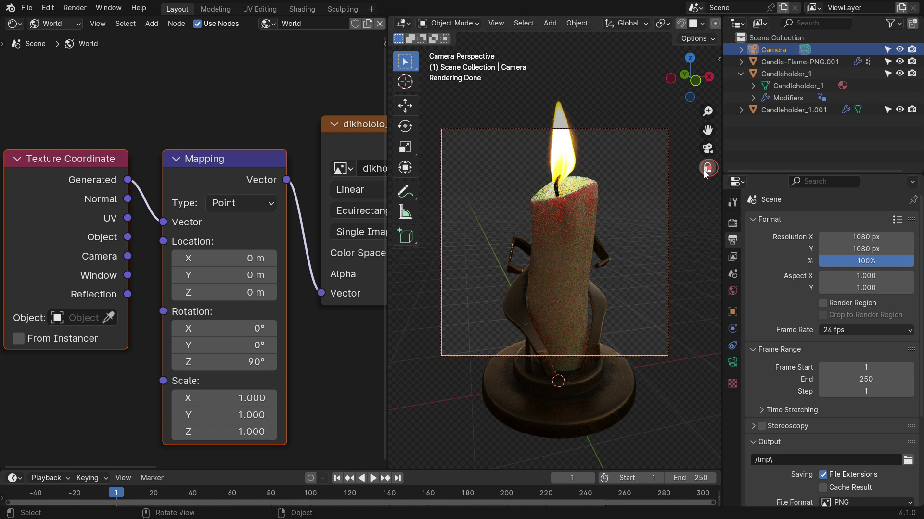
scroll(570, 235, "down", 3)
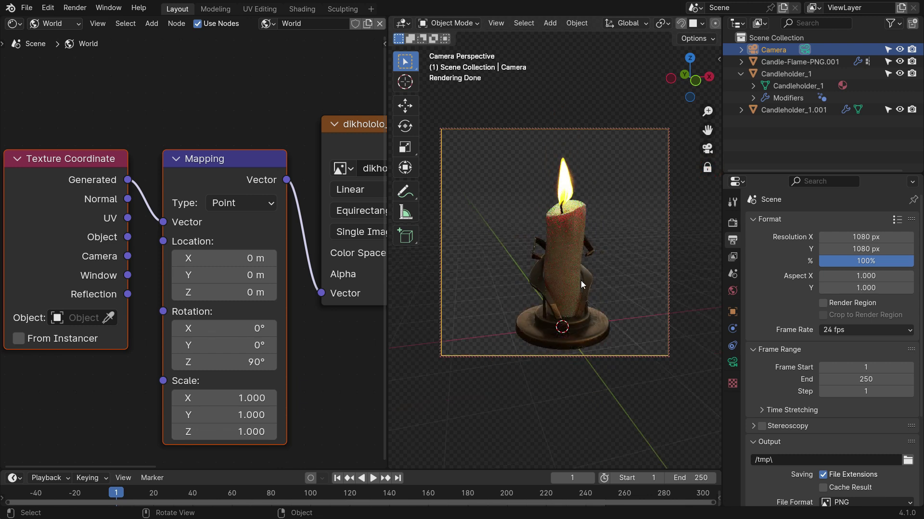
middle_click_drag(581, 281, 572, 269)
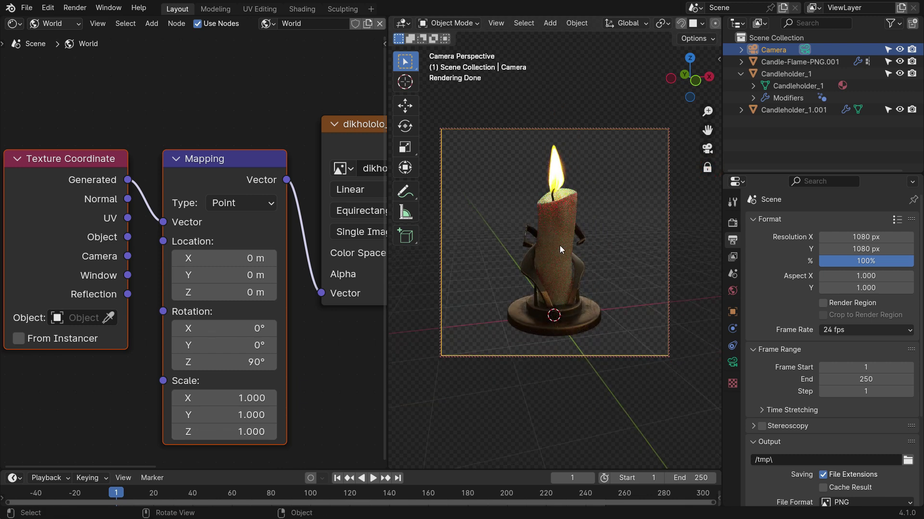
left_click(707, 168)
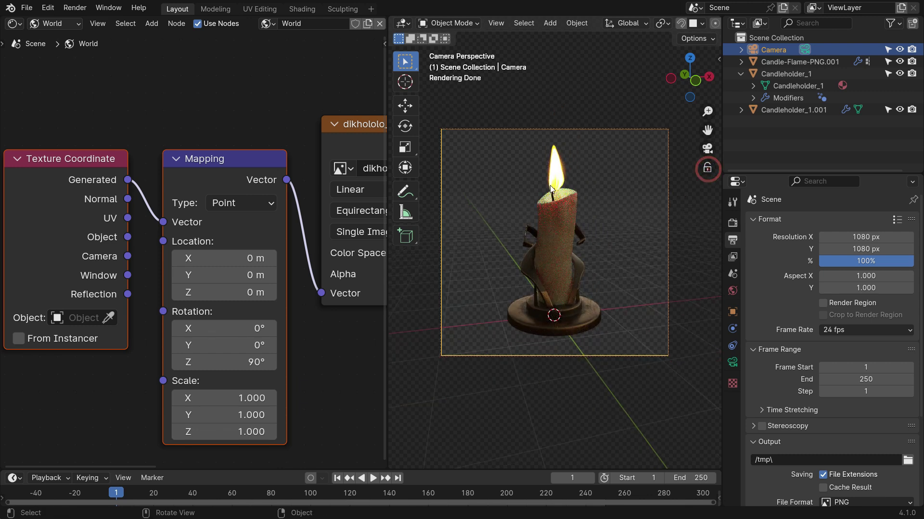
scroll(559, 198, "up", 2)
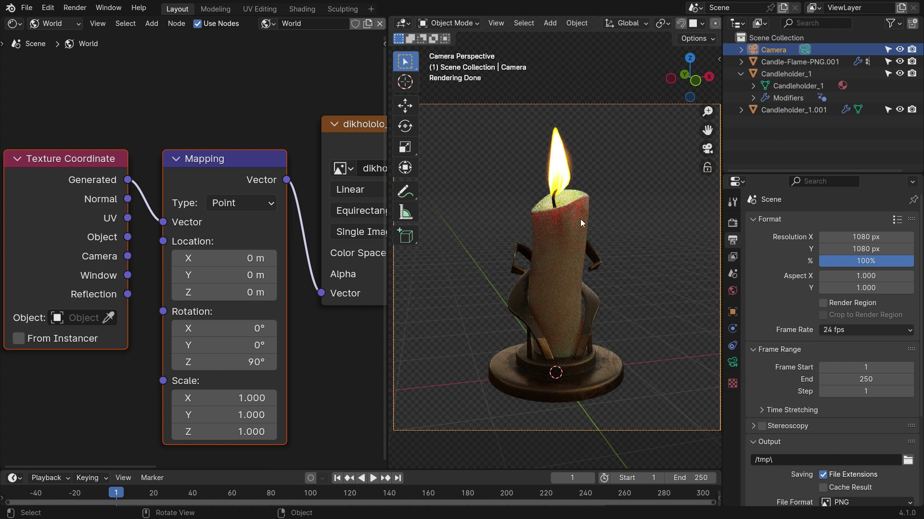
Step: Set the end frame of the animation's frame range to 100
scroll(856, 308, "down", 3)
left_click(876, 303)
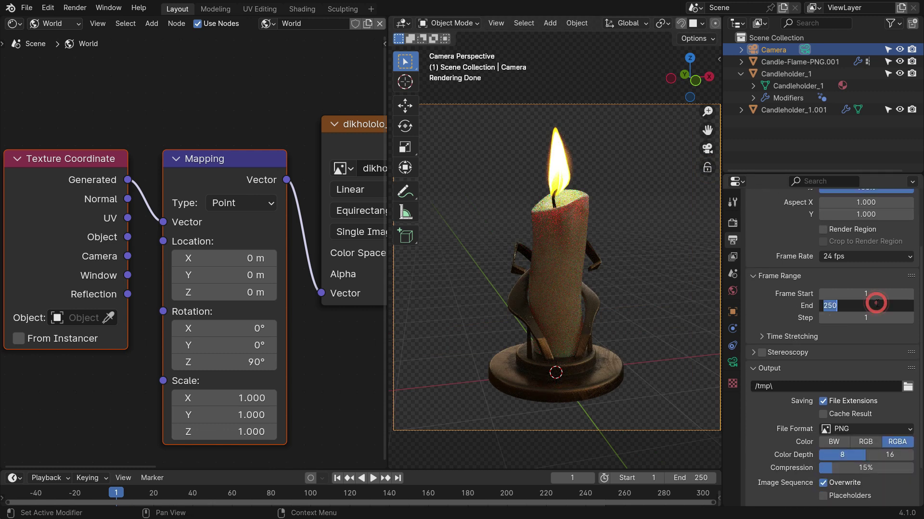
type("100")
key("Return")
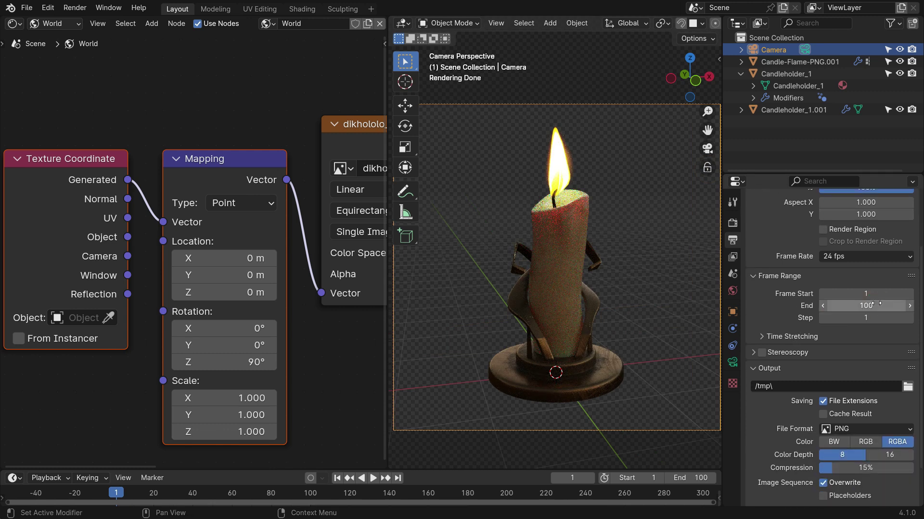
Step: Set the render output path to the Desktop with the file name render
scroll(875, 304, "down", 2)
left_click(908, 339)
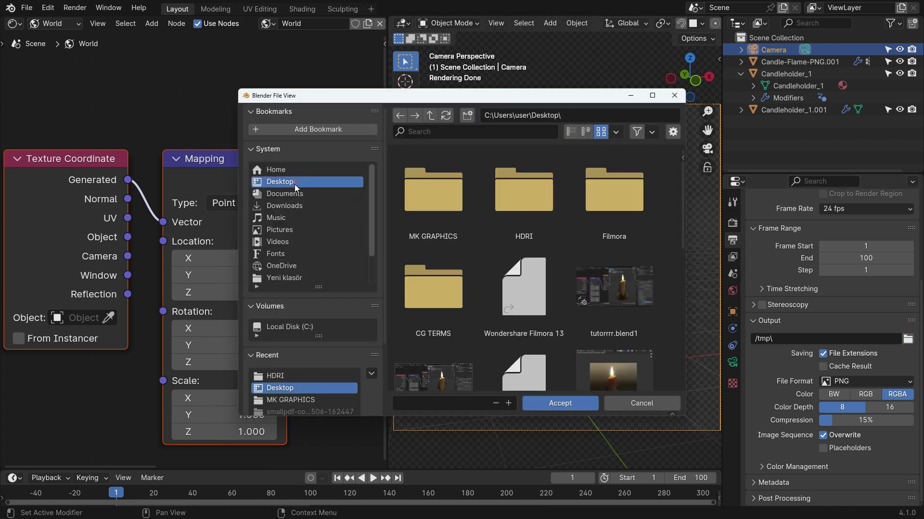
left_click(428, 402)
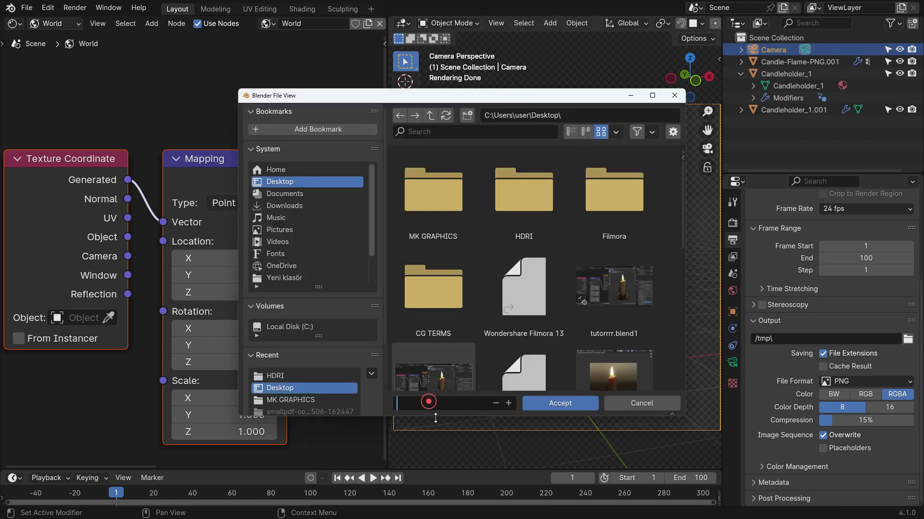
left_click(558, 404)
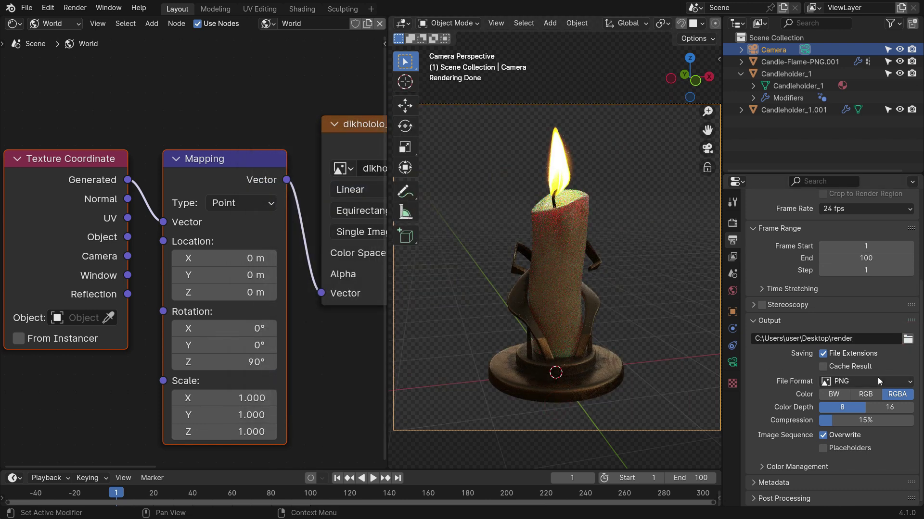
Step: Set the output file format to FFmpeg Video and its encoding container to MPEG-4
left_click(879, 381)
left_click(890, 439)
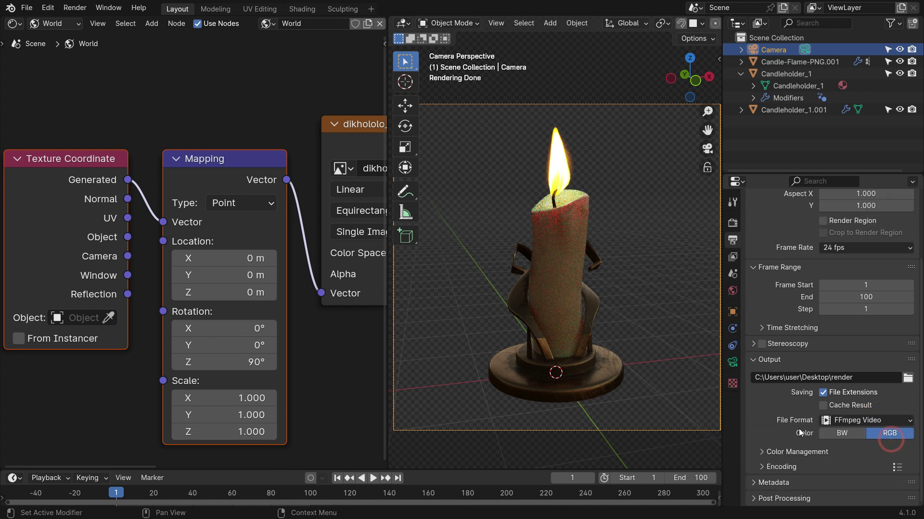
left_click(779, 466)
scroll(781, 462, "down", 8)
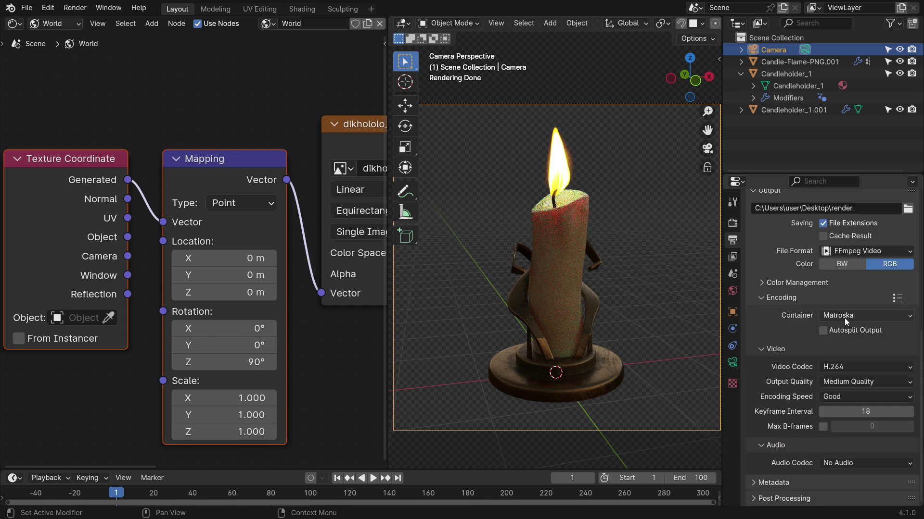
left_click(852, 315)
left_click(866, 355)
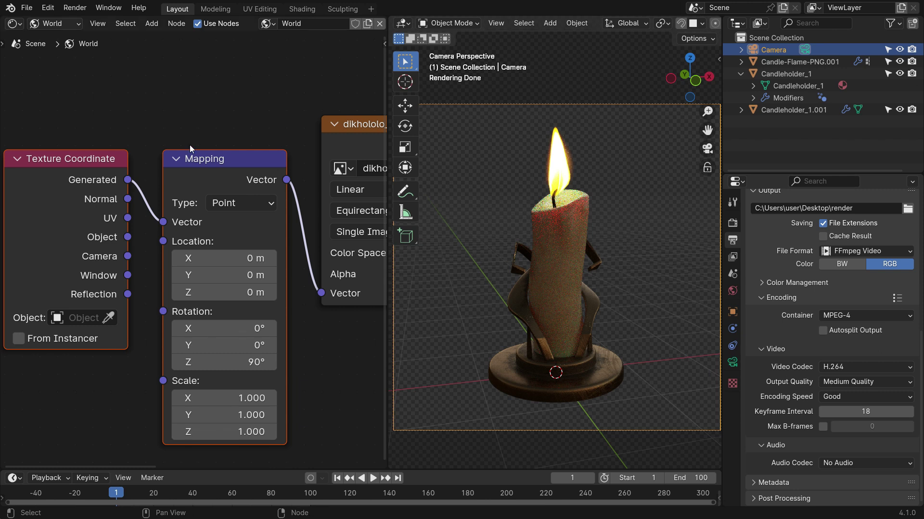
Step: Render a still image of the current frame, check the whole candle, and close the render window
left_click(75, 8)
left_click(114, 23)
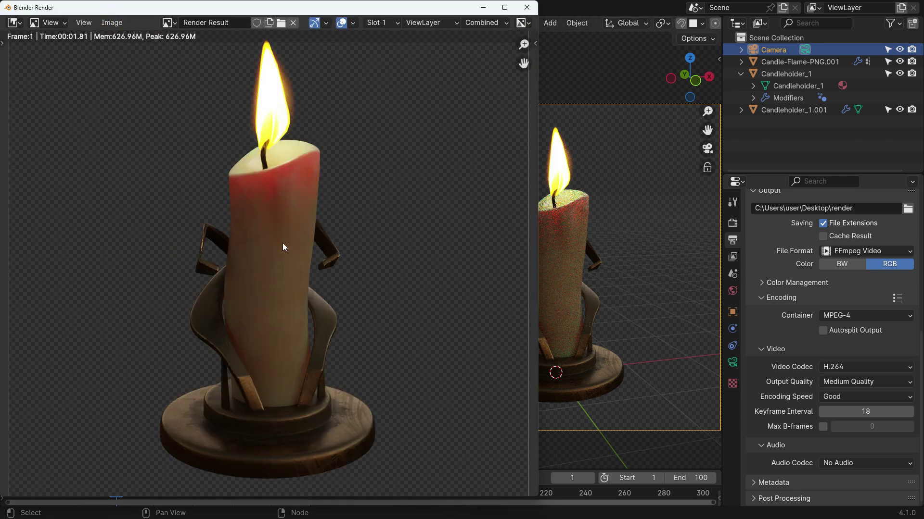
scroll(283, 247, "down", 1)
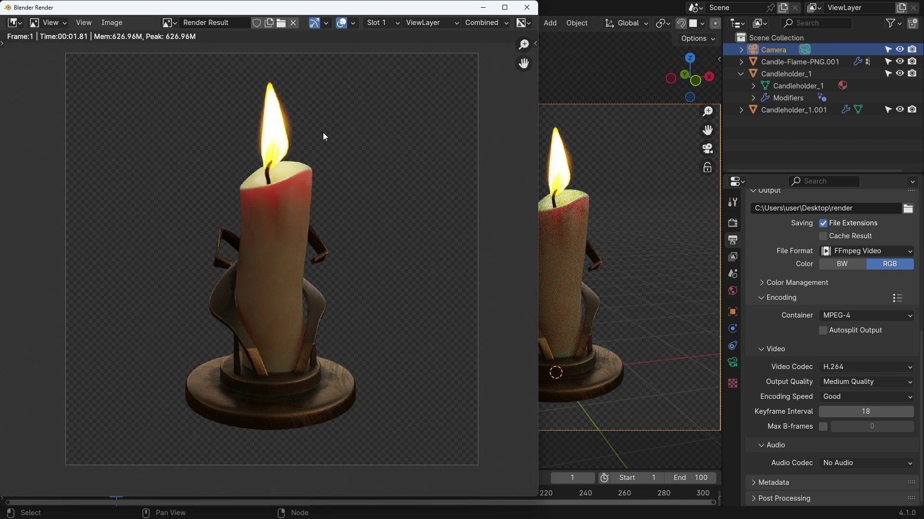
left_click(527, 8)
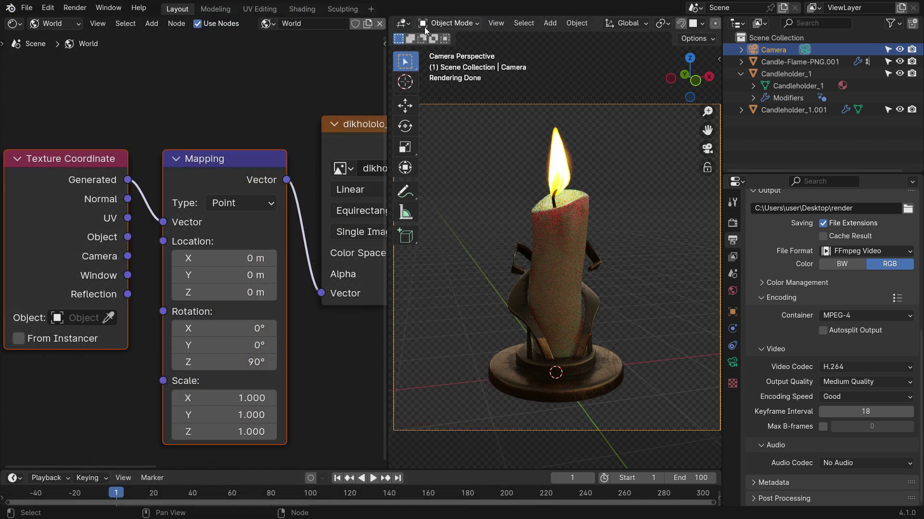
Step: Add the general Compositing workspace and switch to it
left_click(370, 9)
mouse_move(363, 29)
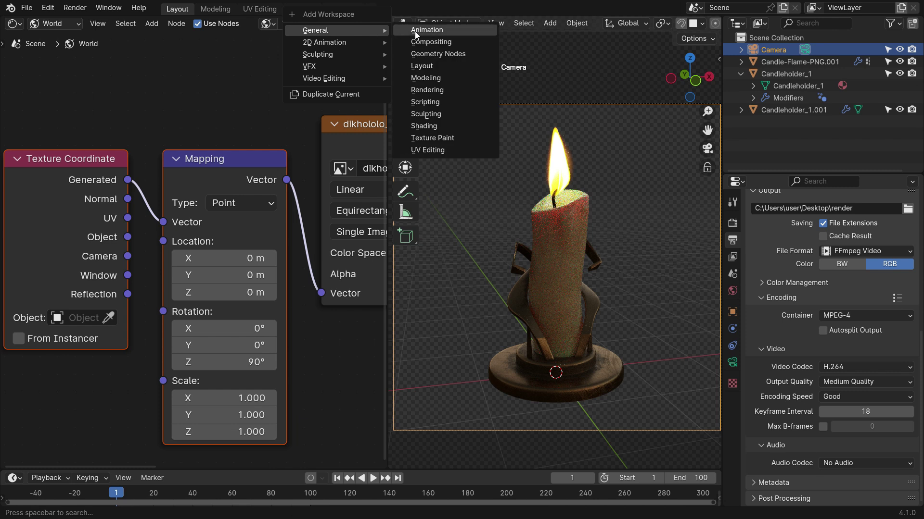
left_click(463, 42)
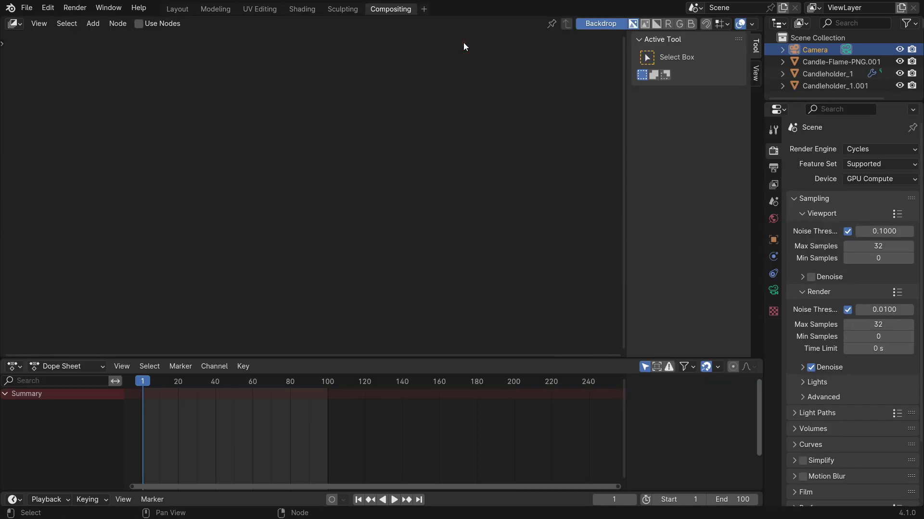
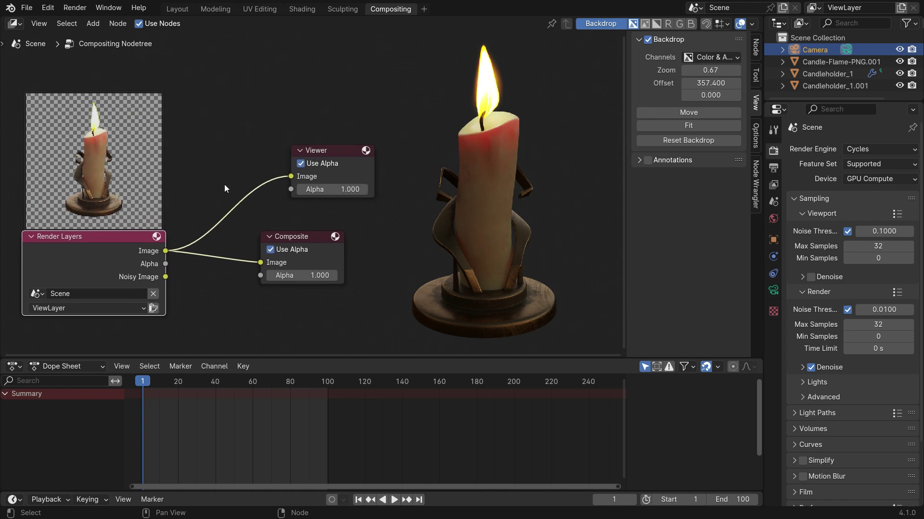
Step: Insert an Alpha Over node between Render Layers and Viewer, and move the Composite node clear of it
key("shift+a")
left_click(234, 109)
type("al")
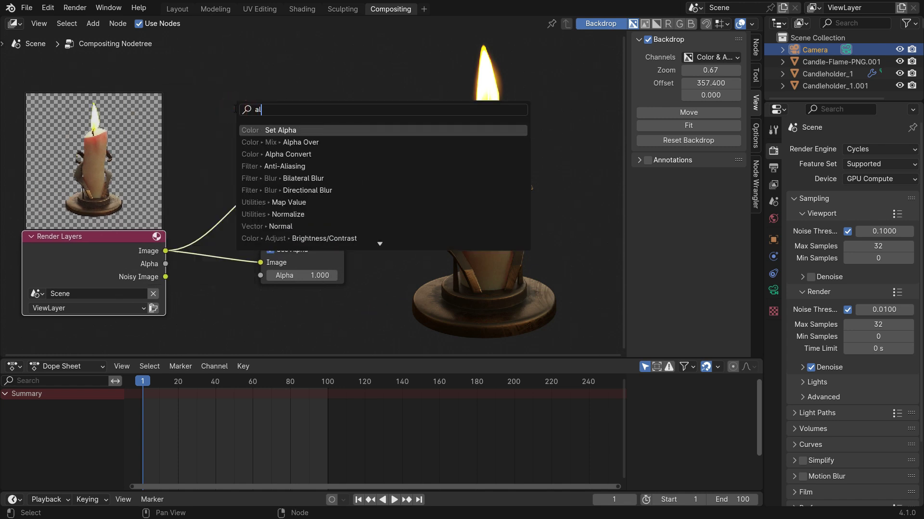
type("pha")
key("Down")
key("Return")
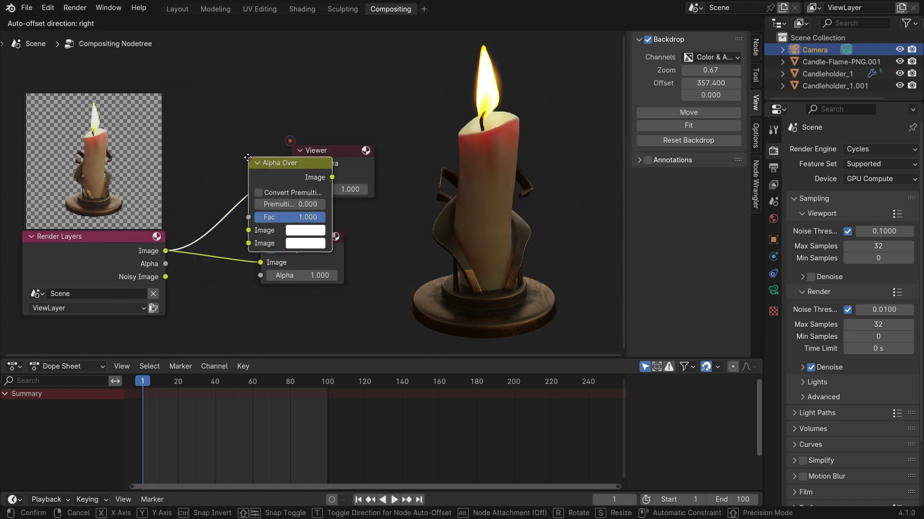
left_click(207, 144)
left_click_drag(308, 237, 374, 268)
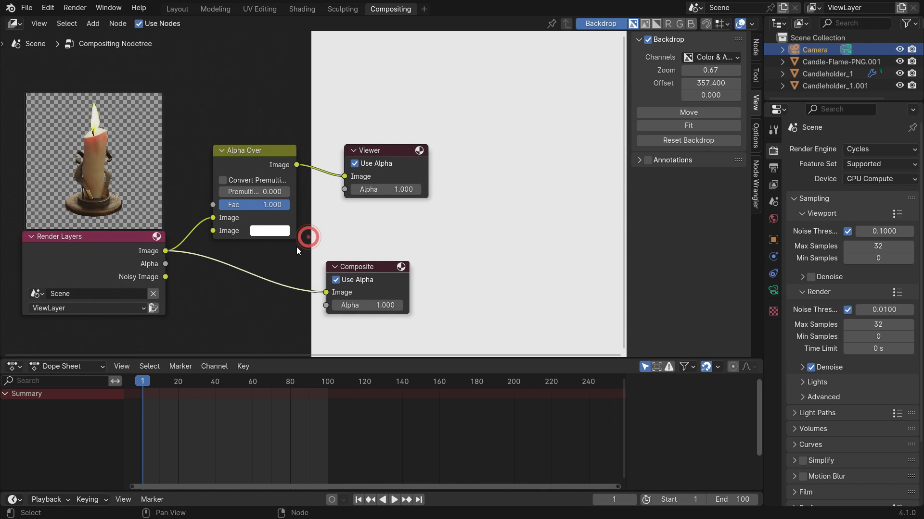
Step: Connect the rendered image to Alpha Over's second image input and set the first image colour to dark blue
mouse_move(213, 218)
left_mouse_down()
mouse_move(192, 226)
mouse_move(190, 239)
mouse_move(213, 231)
left_mouse_up()
left_click(277, 221)
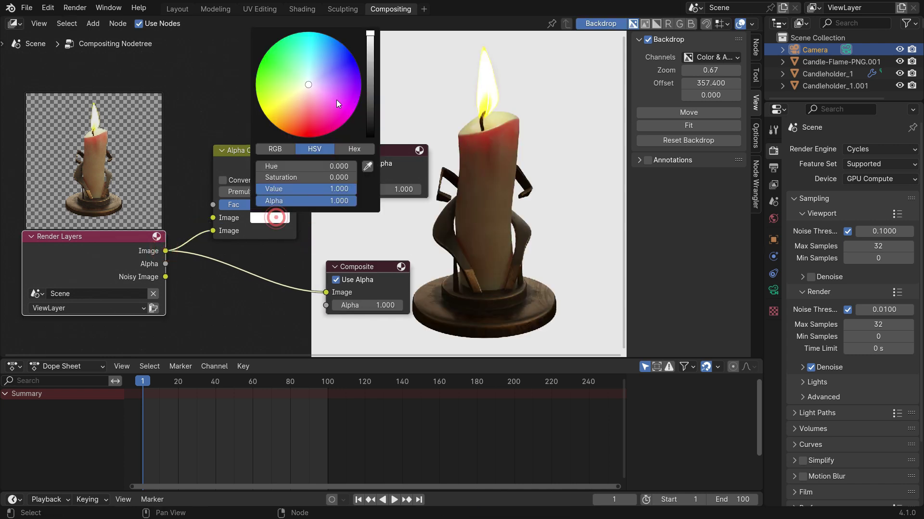
left_click_drag(340, 103, 370, 129)
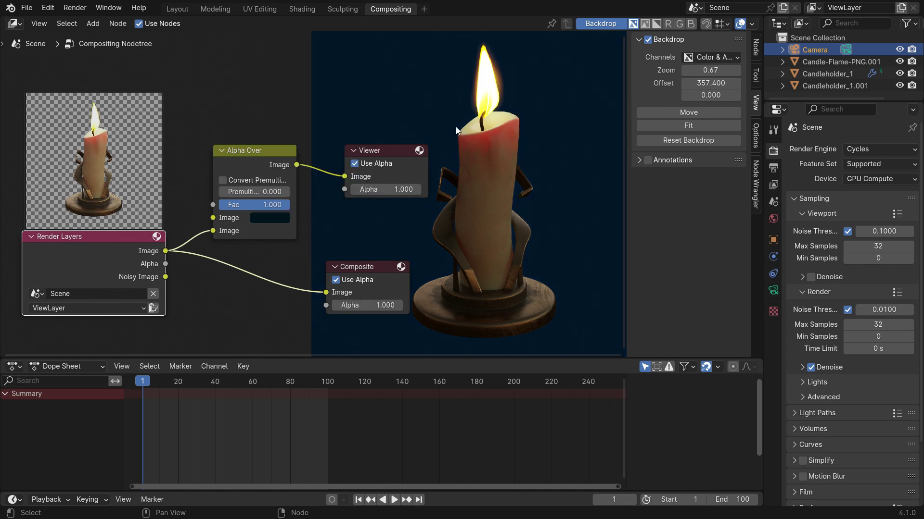
Step: Enable the Emission light pass for the view layer
left_click(773, 185)
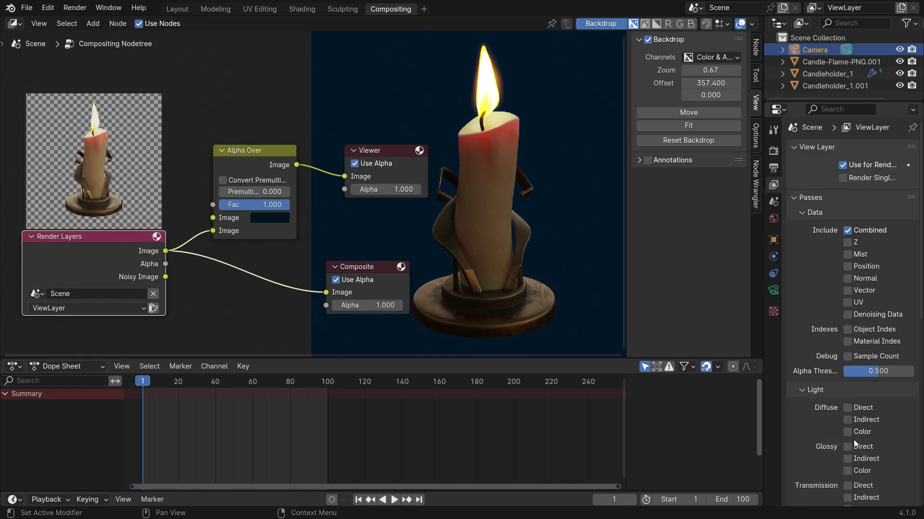
scroll(845, 388, "down", 7)
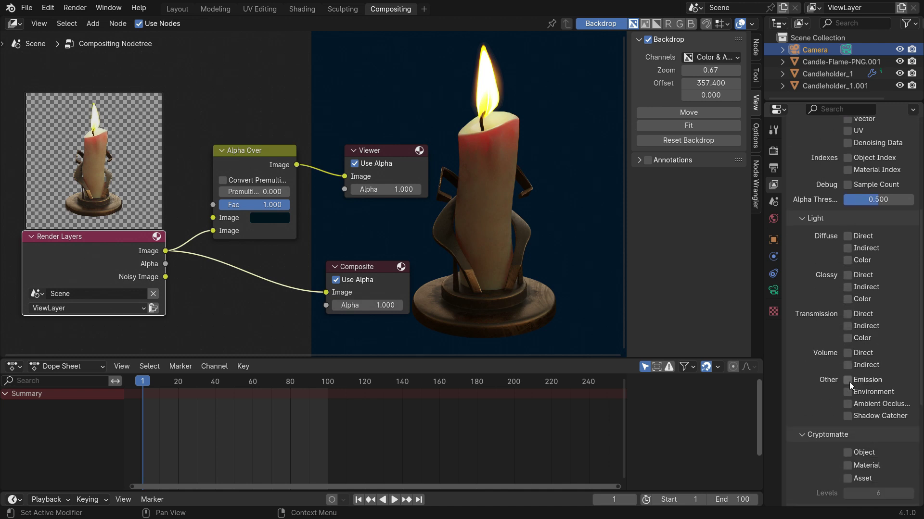
left_click(849, 381)
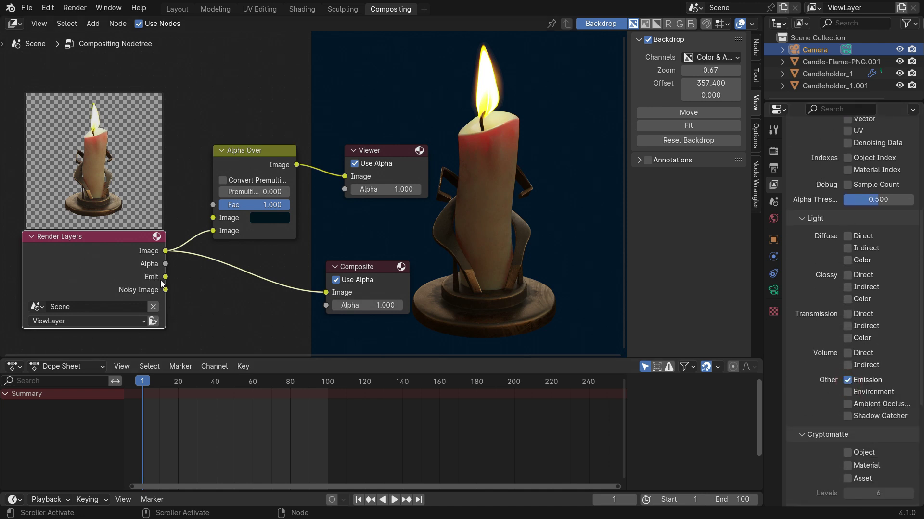
Step: Add a Glare node fed by the Emit output of Render Layers and place it below Alpha Over
left_click_drag(166, 277, 236, 284)
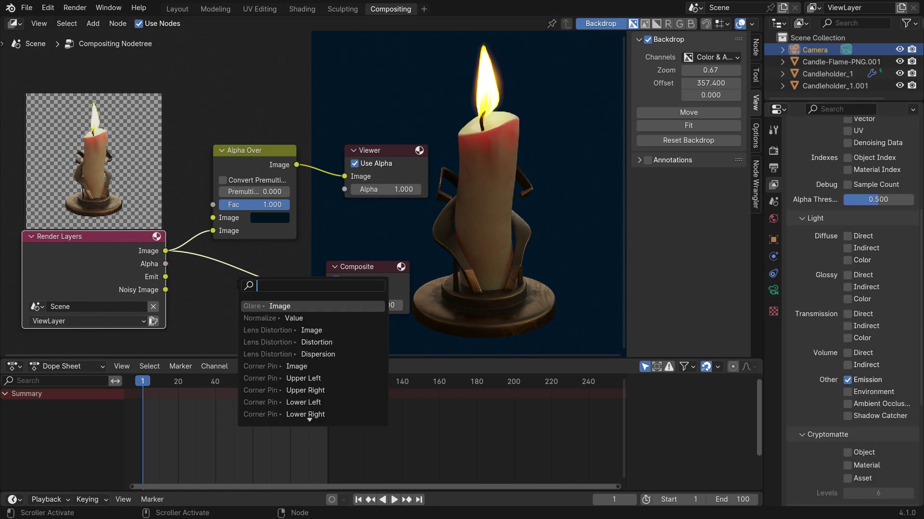
type("gla")
key("Return")
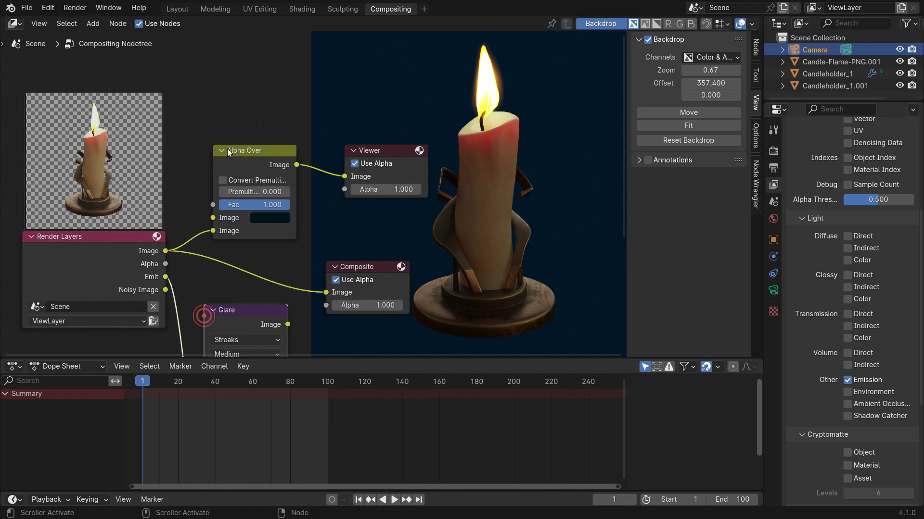
left_click(209, 311)
Step: Connect the Alpha Over output to the Composite node and move the Viewer and Composite nodes higher up
scroll(275, 156, "down", 1)
left_click_drag(271, 154, 348, 247)
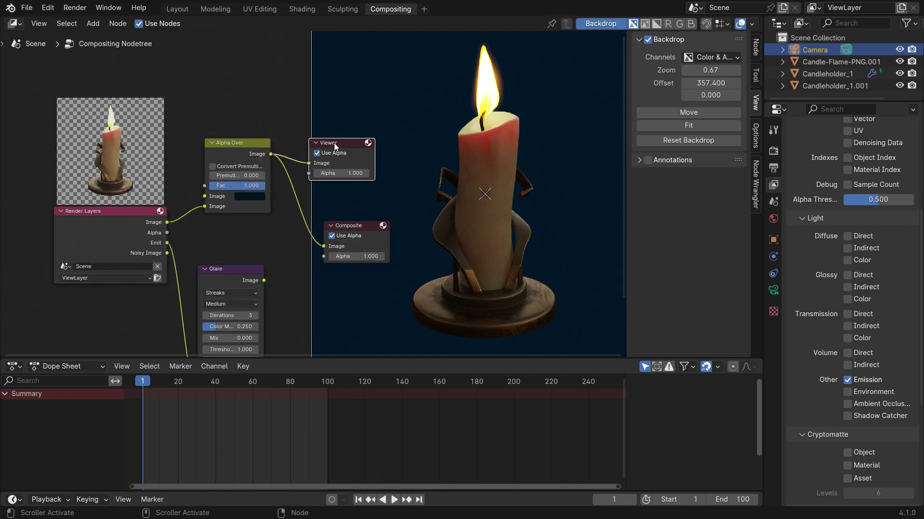
left_click_drag(334, 143, 336, 48)
left_click_drag(355, 230, 353, 128)
Step: Set the Glare node's type to Fog Glow
scroll(256, 246, "up", 2)
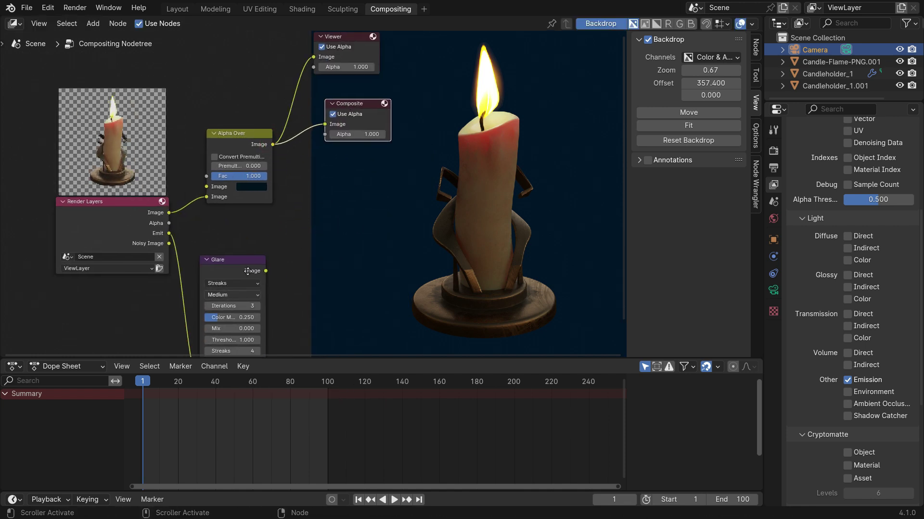
scroll(256, 246, "up", 1)
left_click(255, 232)
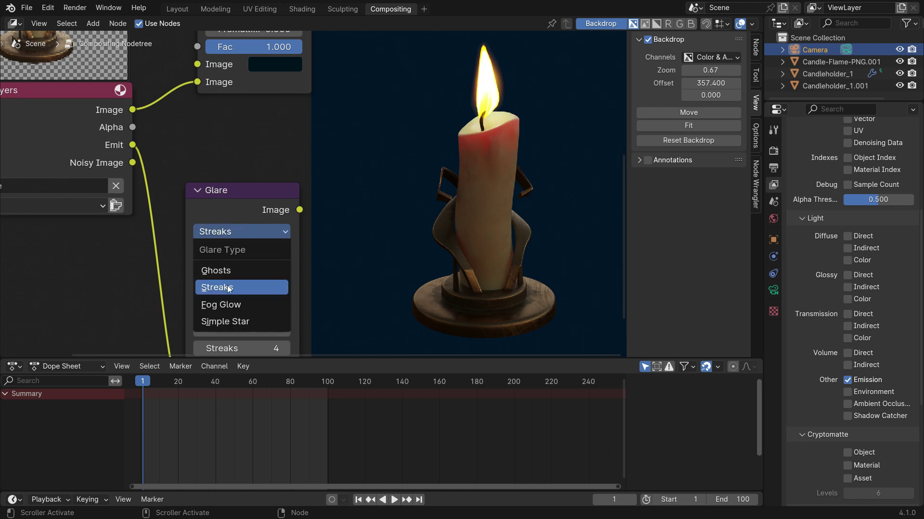
left_click(251, 305)
Step: Insert a Mix Color node between the Alpha Over output and the Viewer node
scroll(260, 253, "down", 3)
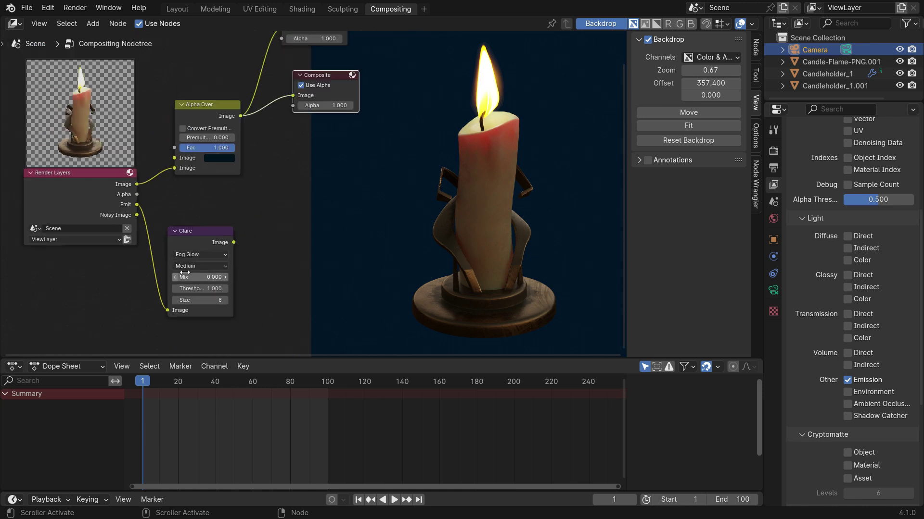
key("shift+a")
type("m")
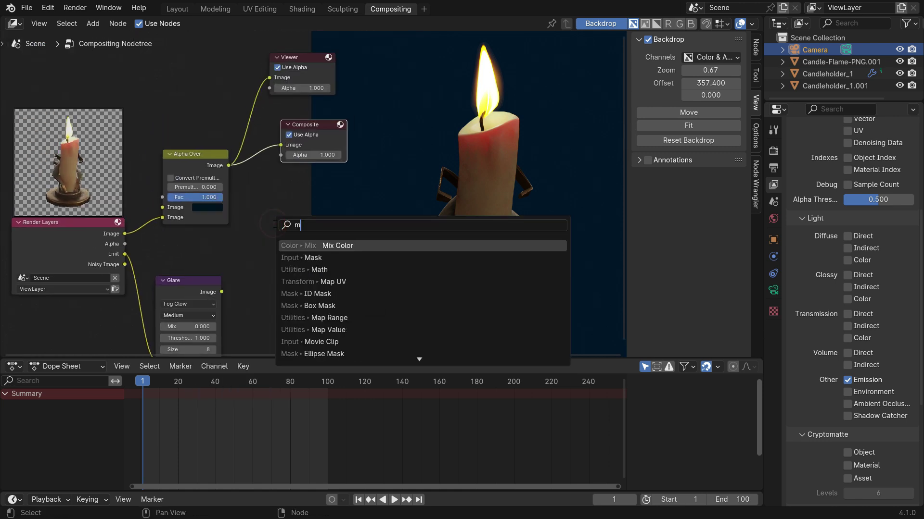
type("ix color")
key("Return")
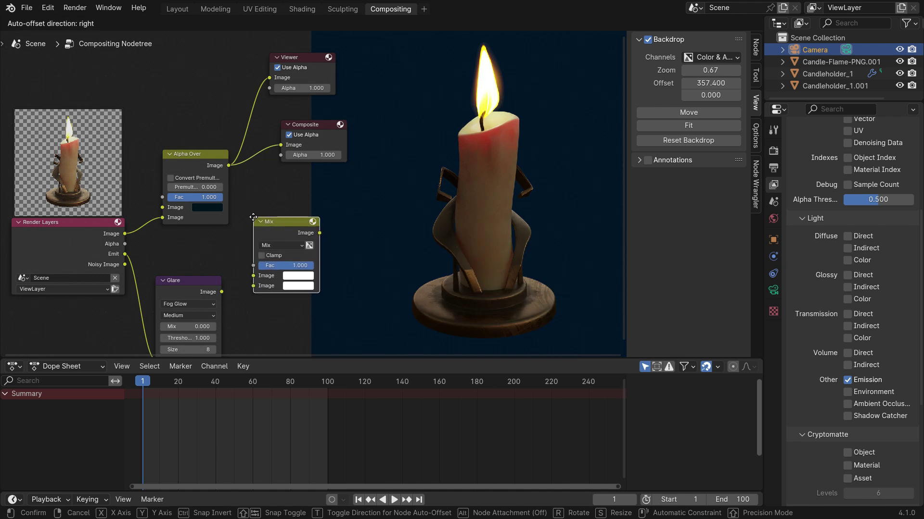
left_click(266, 96)
Step: Connect the Glare output to the Mix node's second image input and the Mix output to the Composite node
left_click_drag(327, 128, 408, 209)
left_click_drag(222, 292, 266, 164)
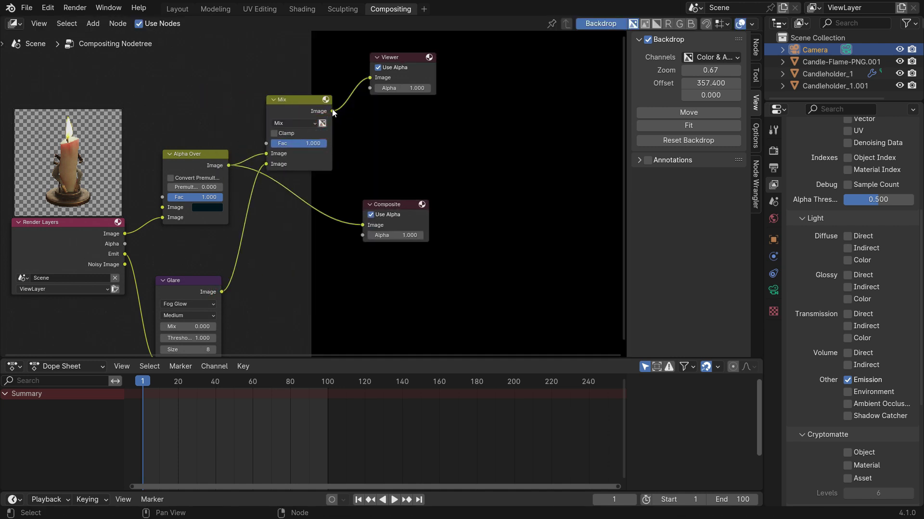
left_click_drag(332, 111, 362, 225)
Step: Set the Mix node's blending mode to Add
scroll(348, 100, "up", 2)
left_click(295, 134)
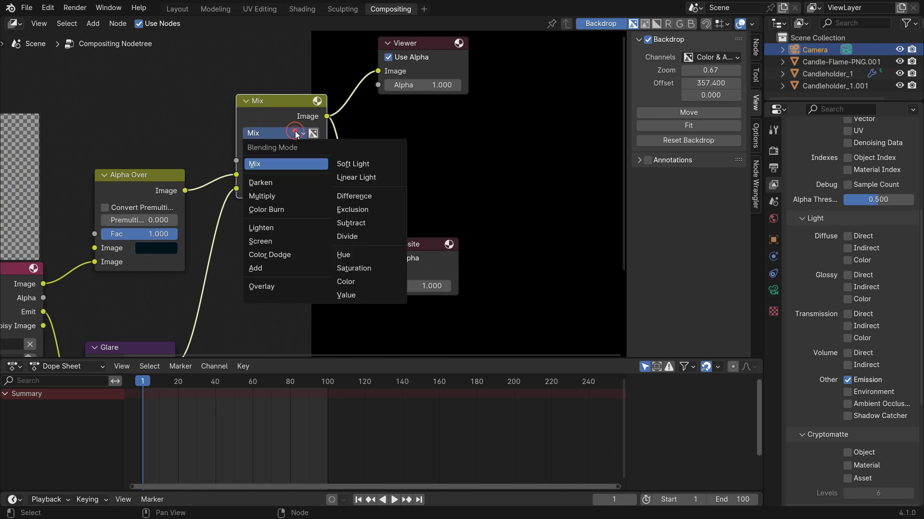
left_click(290, 265)
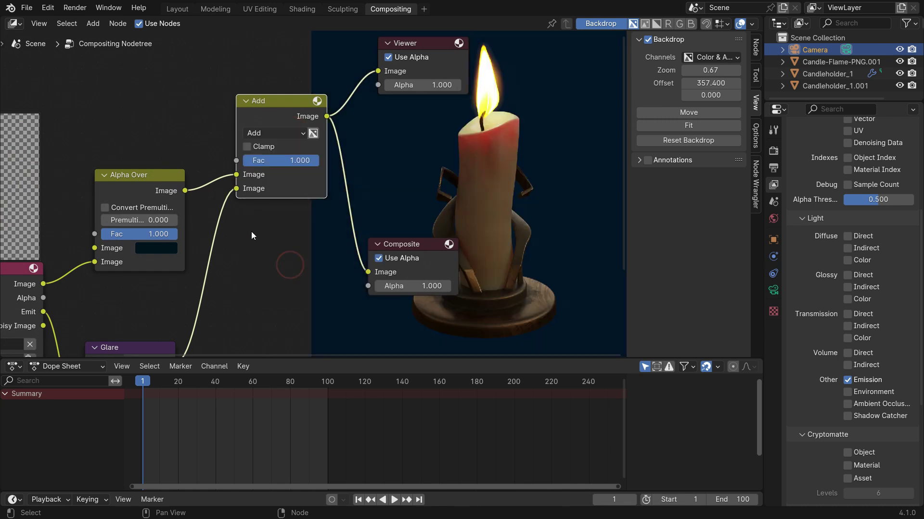
Step: Render a still image of the current frame to check the flame's glow, and close the render window
scroll(255, 229, "down", 3)
middle_click_drag(259, 226, 244, 169)
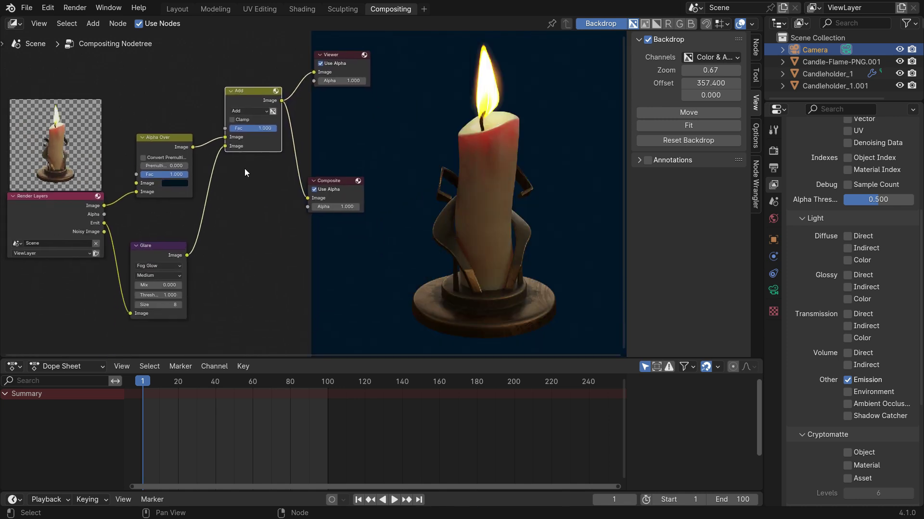
left_click(78, 9)
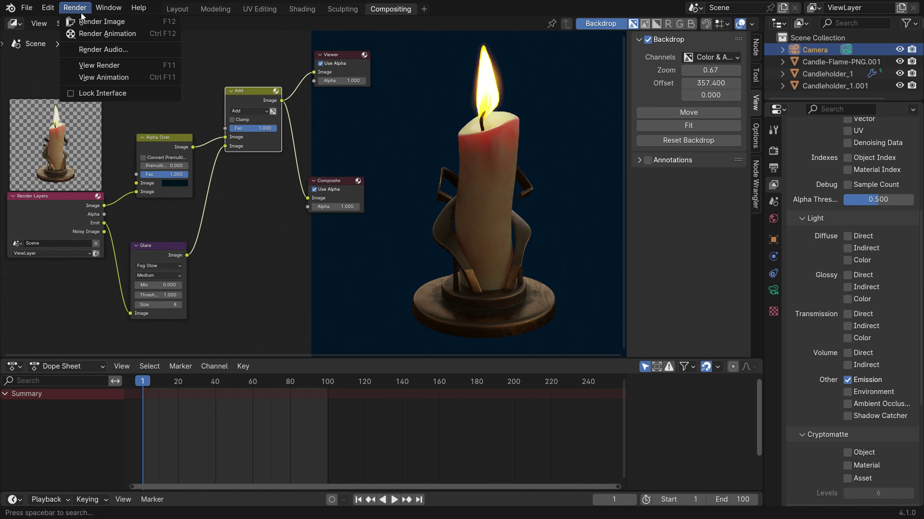
left_click(140, 23)
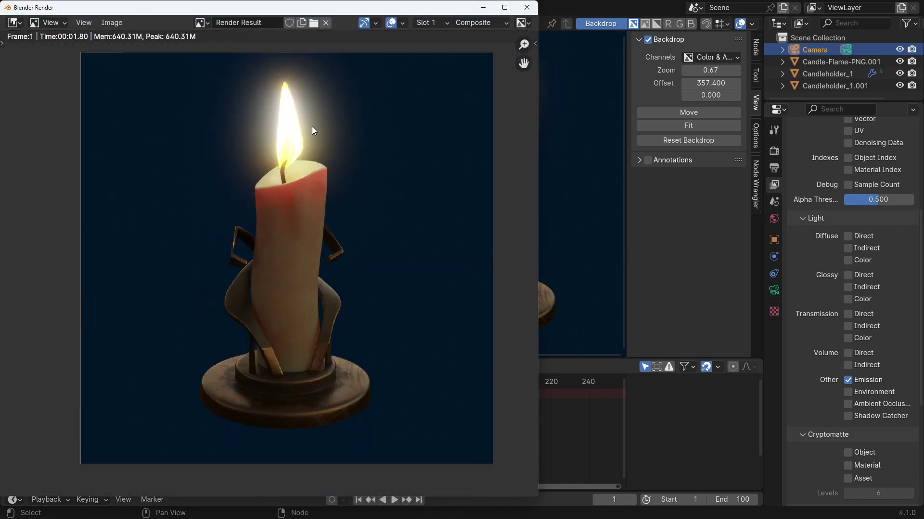
left_click(527, 7)
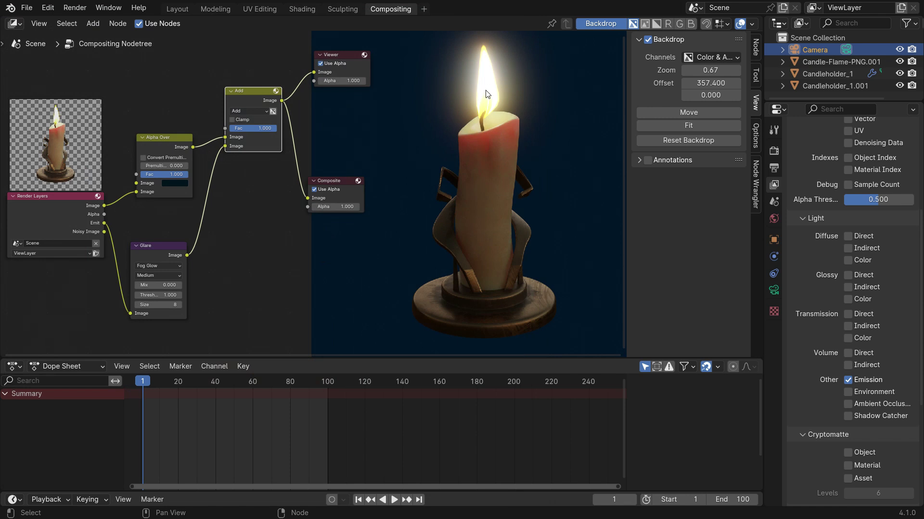
Step: Try a Glare size of 9, and set the size back to 8
scroll(180, 287, "up", 4)
left_click_drag(479, 86, 285, 123)
left_click_drag(161, 305, 170, 305)
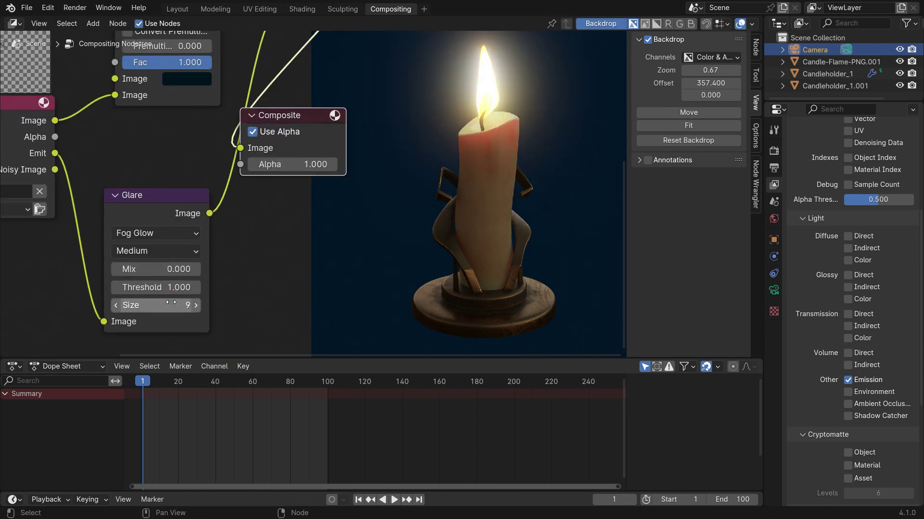
left_click(175, 306)
type("8")
key("Return")
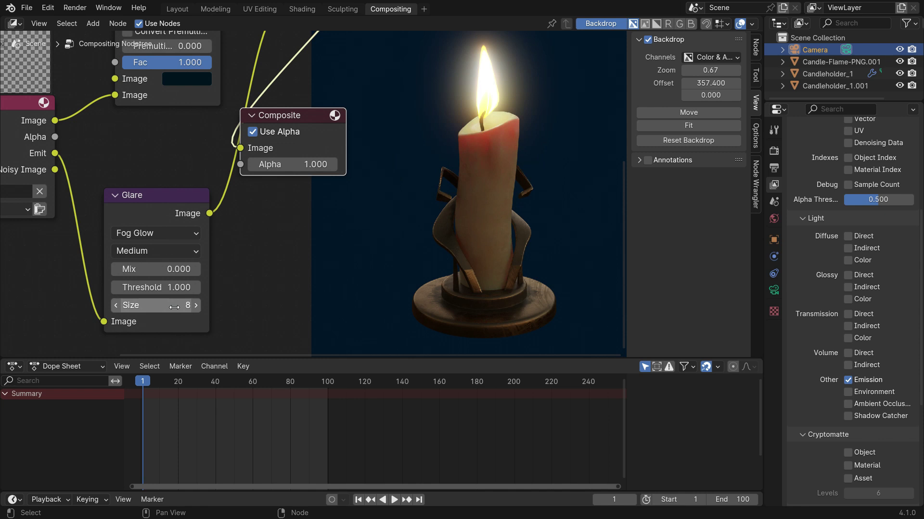
Step: Set the Glare node's threshold to 3
left_click(175, 287)
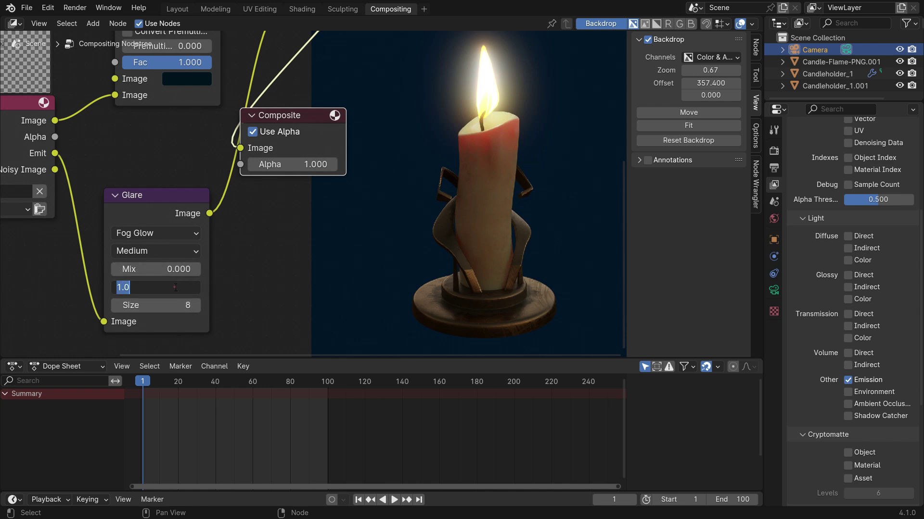
type("3")
key("Return")
Step: Start rendering the full candle animation
scroll(237, 241, "down", 3)
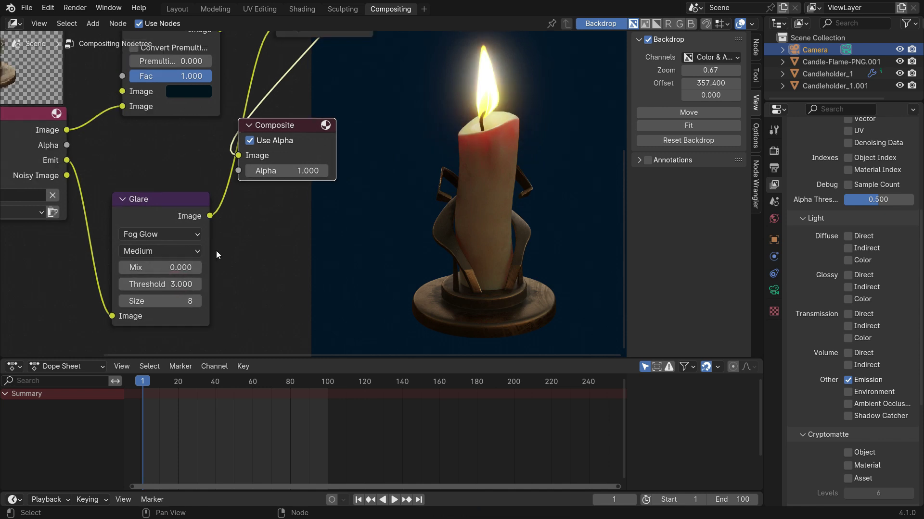
left_click_drag(260, 185, 279, 202)
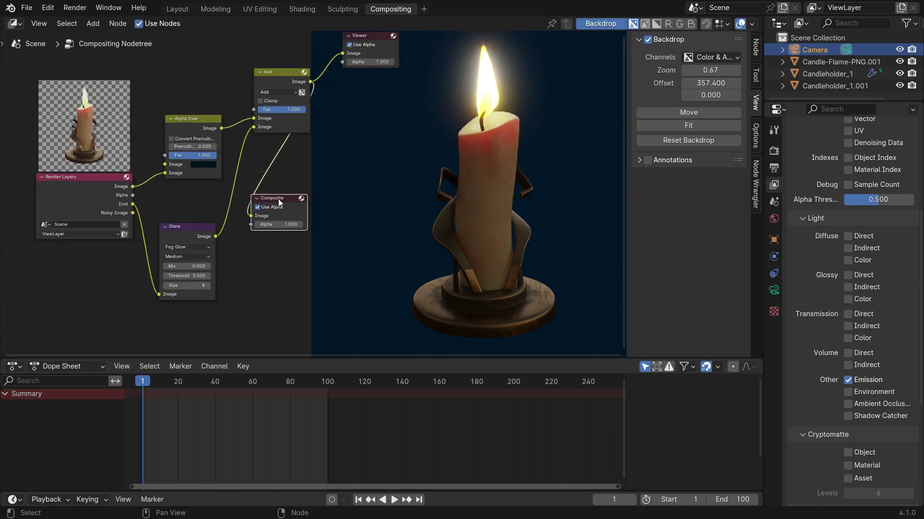
left_click(85, 12)
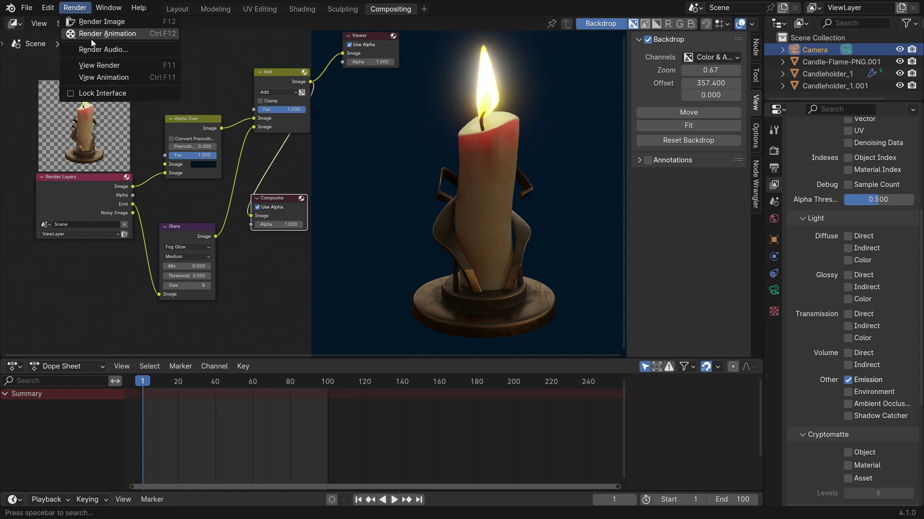
left_click(153, 36)
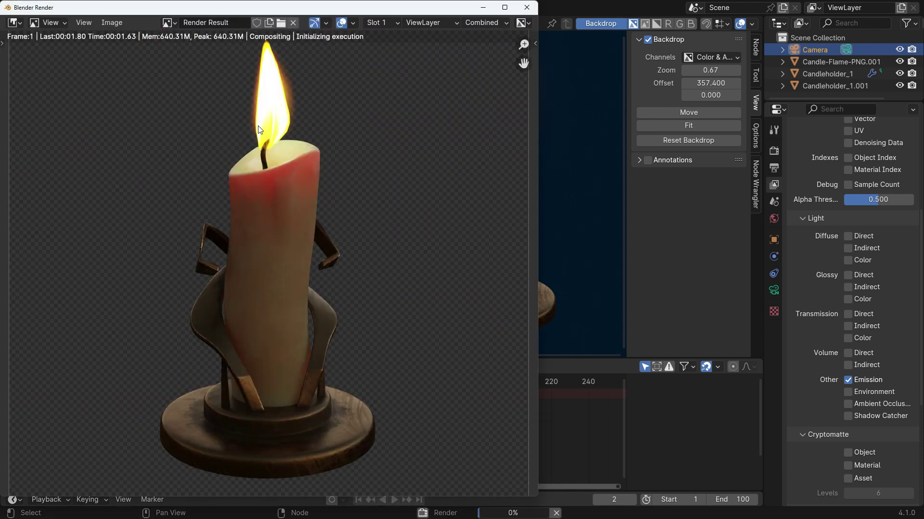